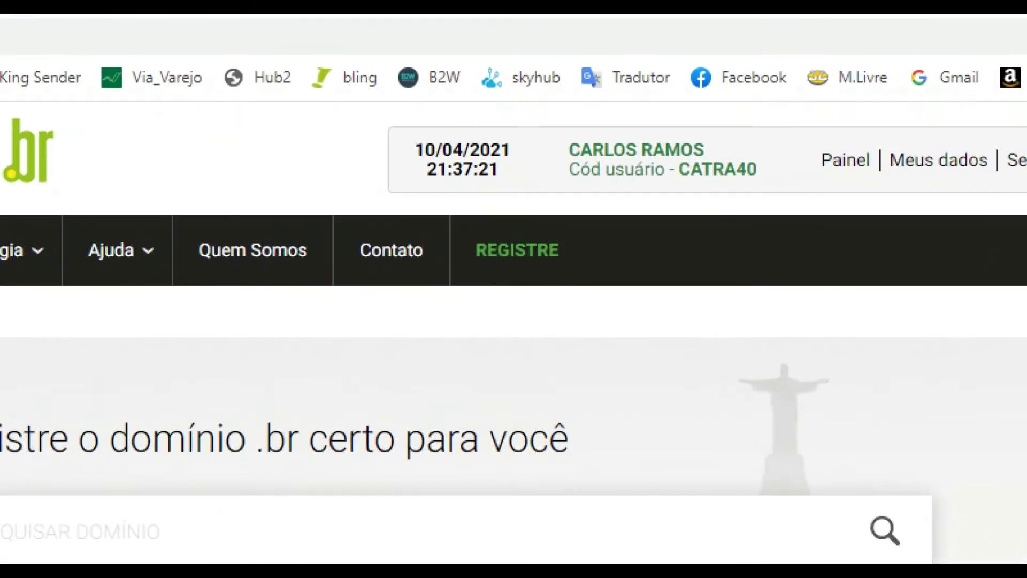
Search the Registro.br domain registry for the availability of ceuazulonline.com.br.
mouse_move(466, 225)
left_mouse_down()
mouse_move(502, 261)
mouse_move(588, 275)
left_mouse_up()
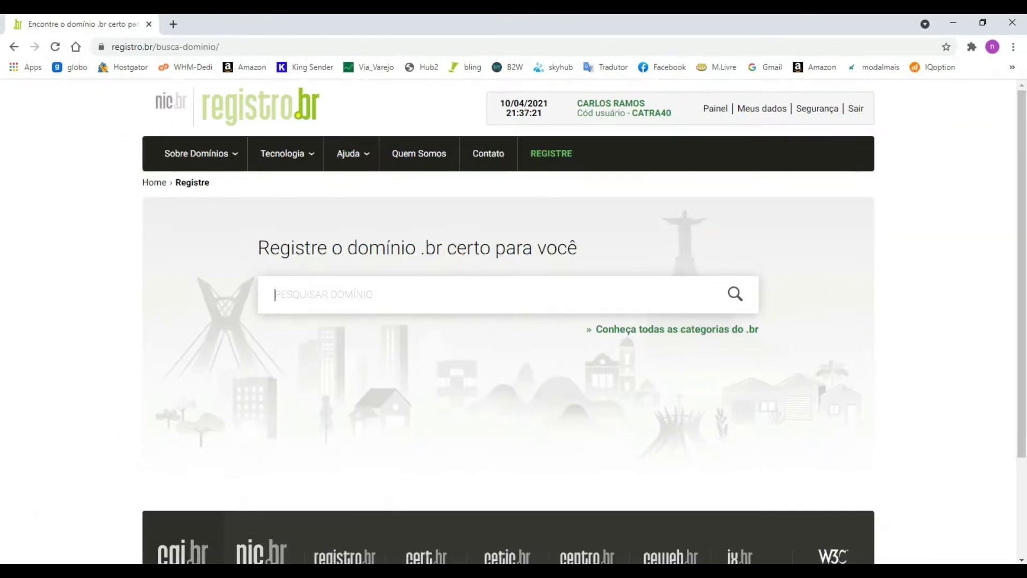
left_click(275, 295)
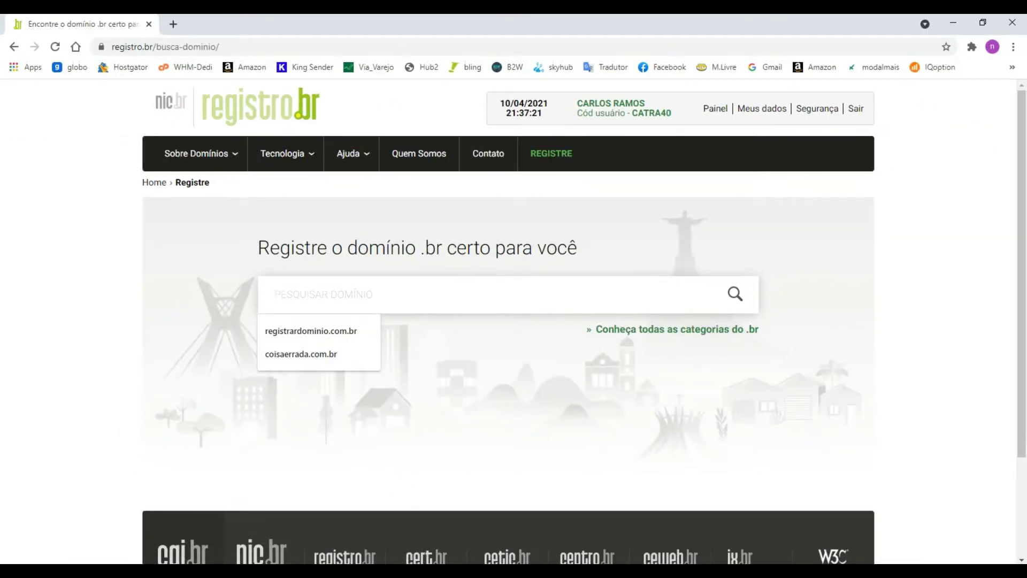
type("ceuazulonl")
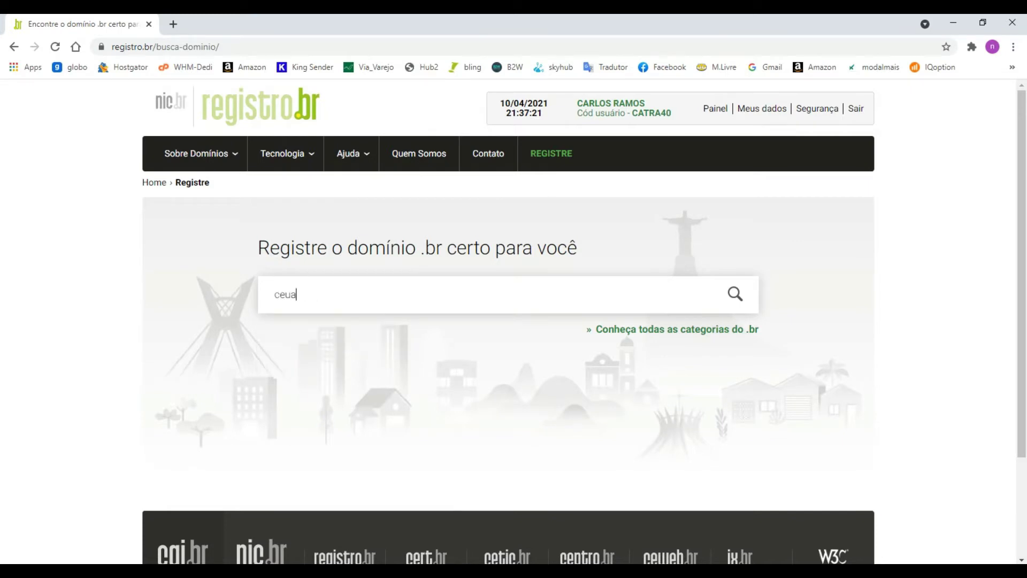
type("ine.com.br")
key("Return")
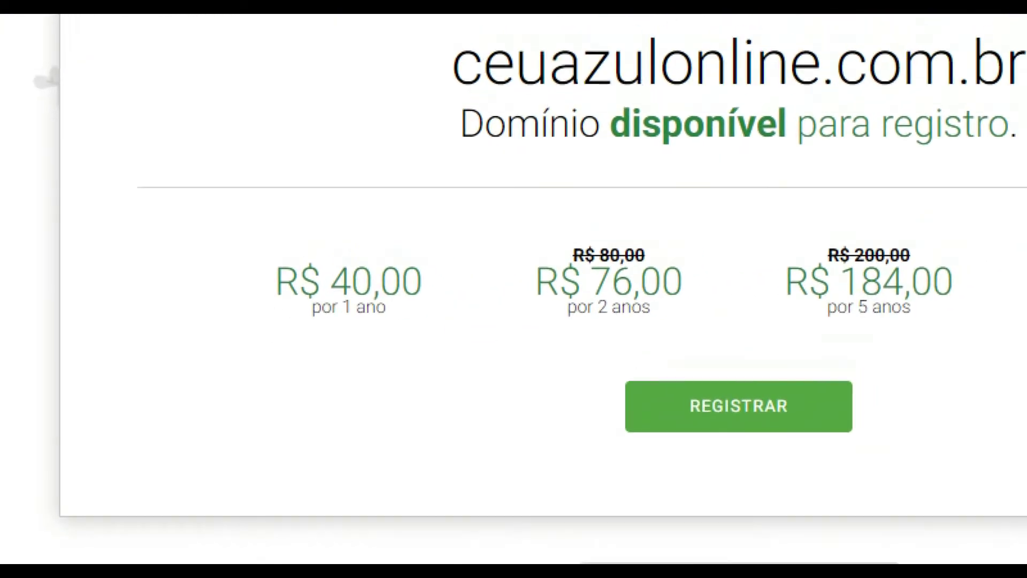
Start registering the domain ceuazulonline.com.br to reach the domain holder form.
mouse_move(419, 24)
left_mouse_down()
mouse_move(763, 178)
mouse_move(1006, 183)
left_mouse_up()
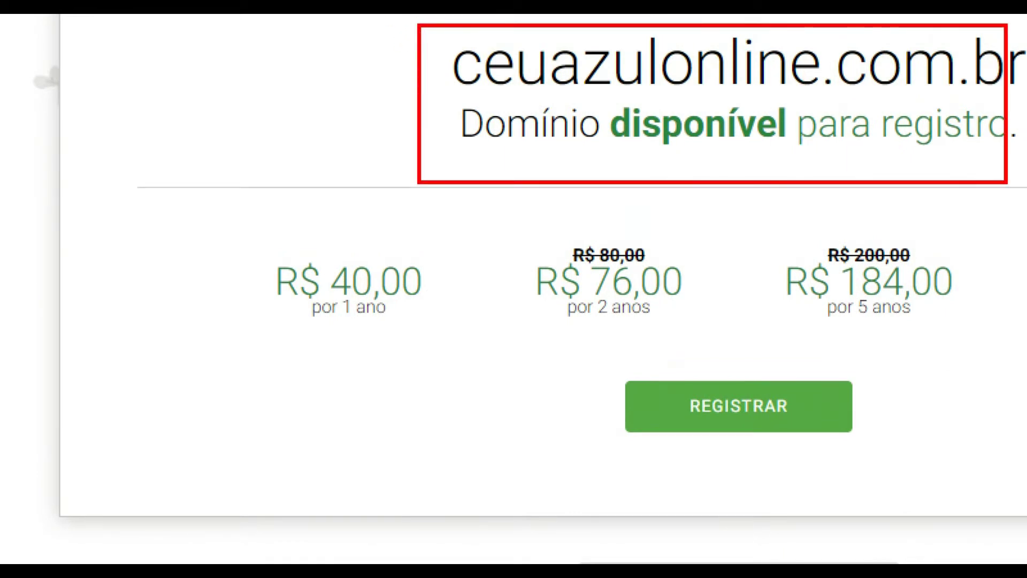
left_click_drag(213, 241, 475, 328)
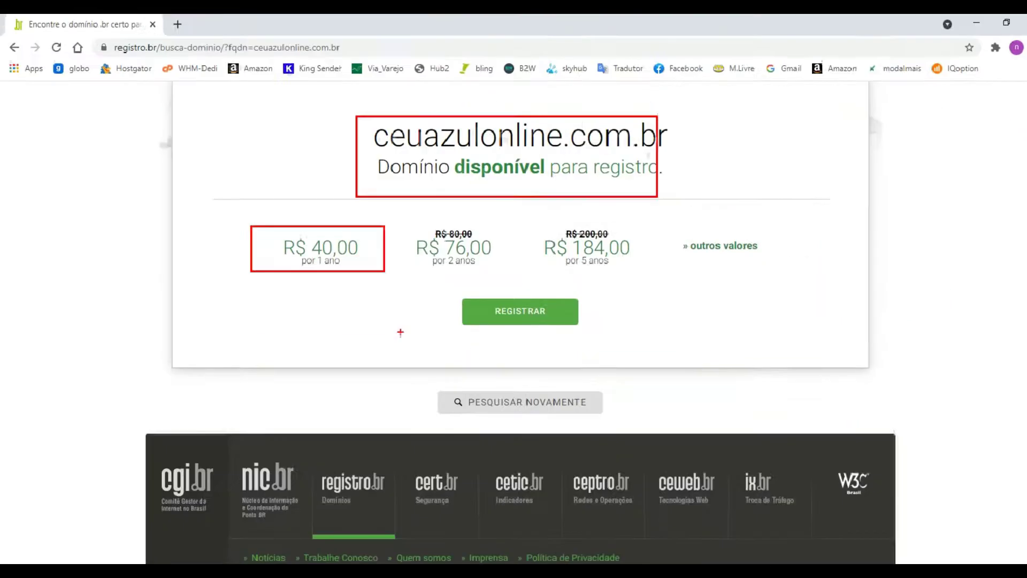
key("Escape")
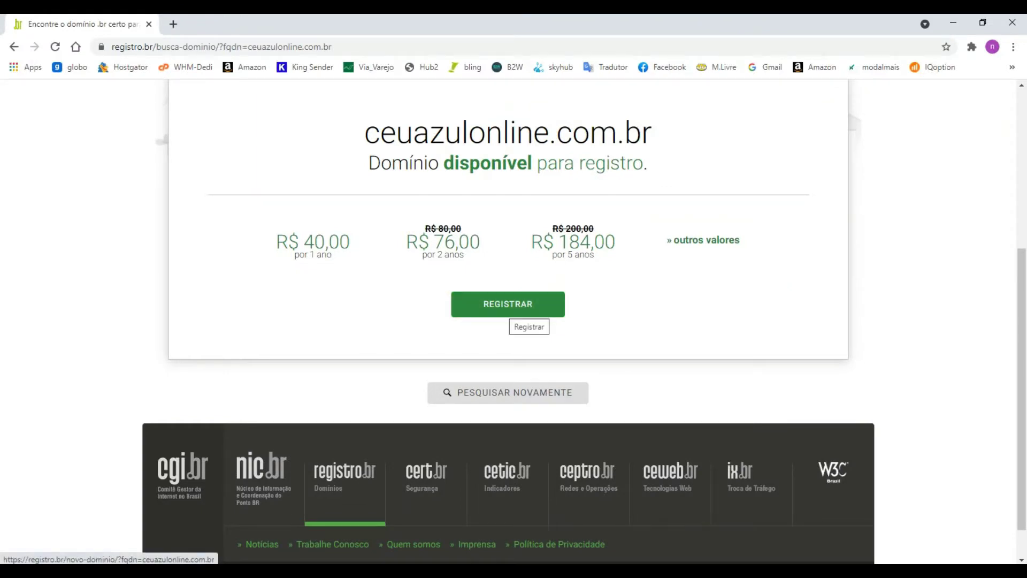
left_click(512, 309)
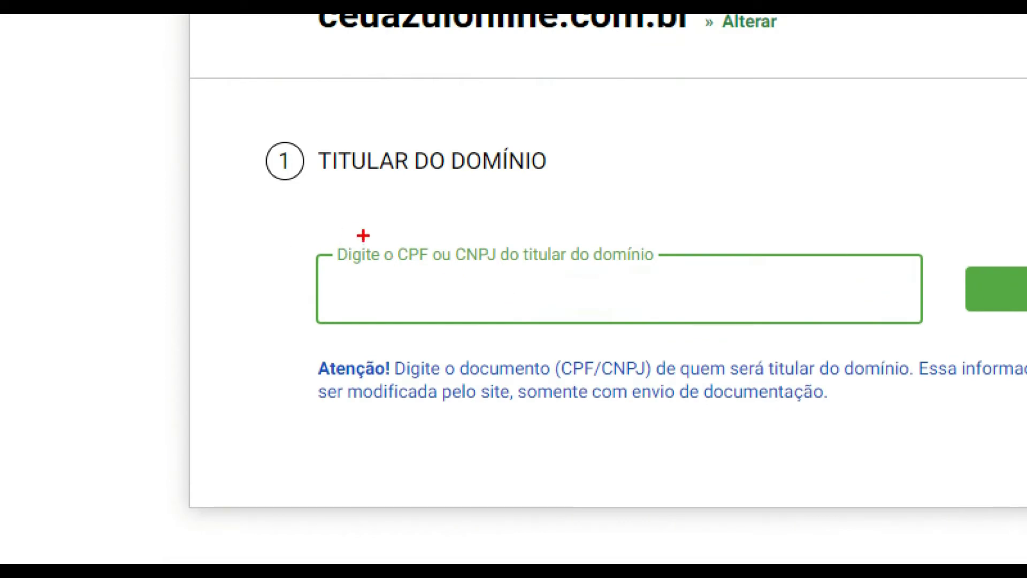
left_click_drag(382, 236, 431, 274)
mouse_move(442, 237)
left_mouse_down()
mouse_move(495, 279)
mouse_move(509, 277)
mouse_move(498, 276)
left_mouse_up()
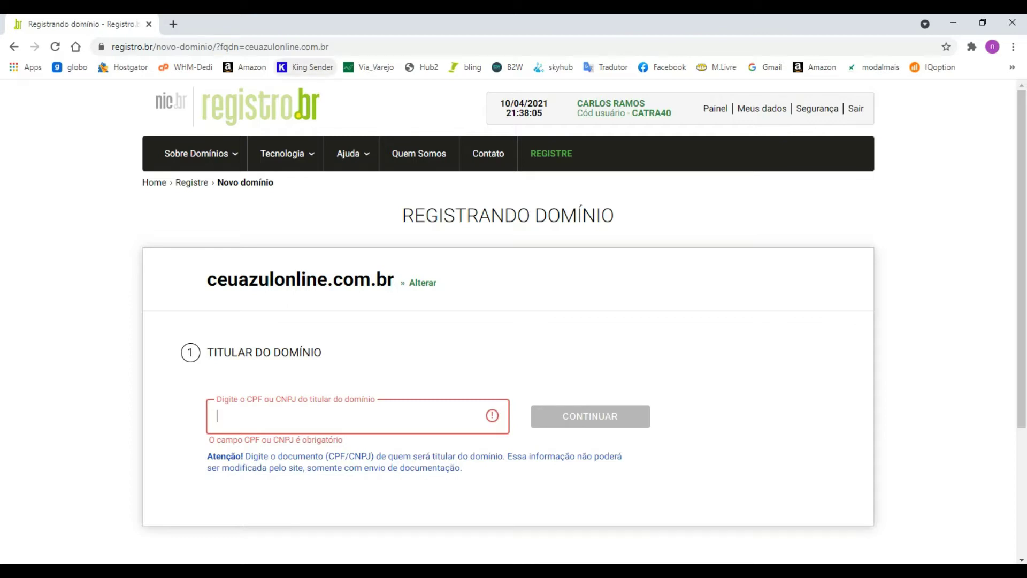
Switch to the WHM-Dedi server page and log in as root with the account password.
left_click(185, 66)
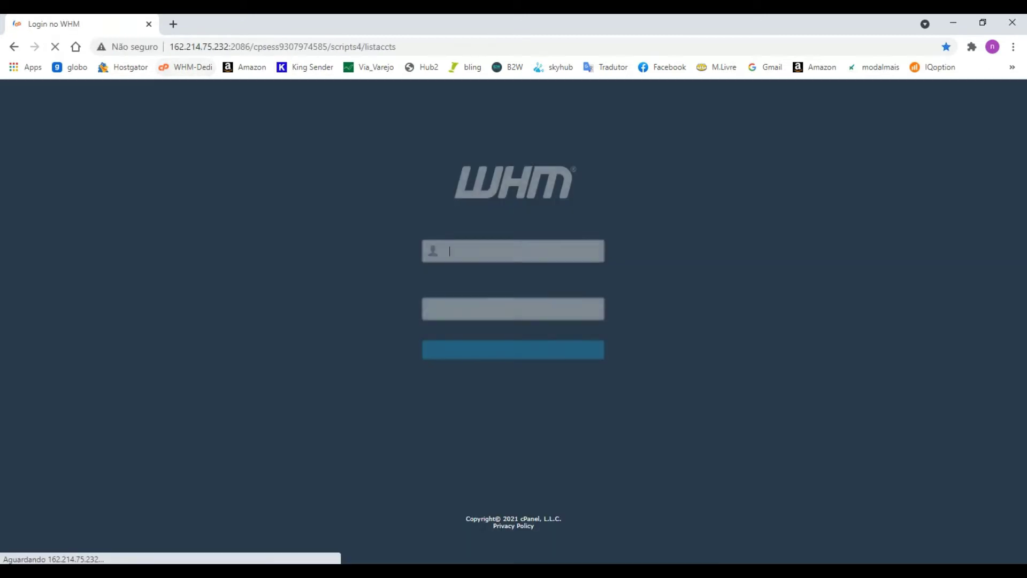
type("root")
left_click(450, 313)
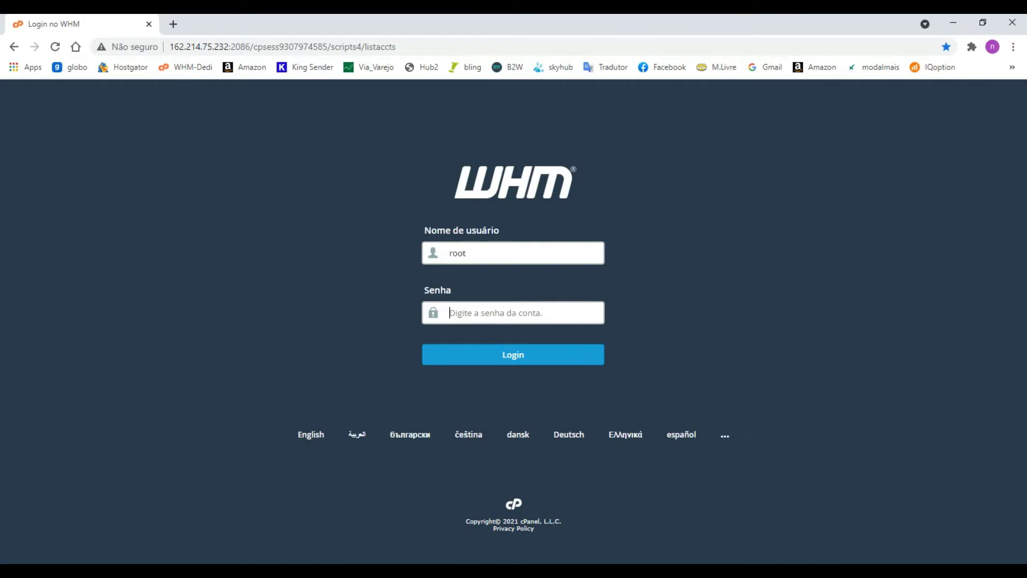
type("•••••••••")
key("Return")
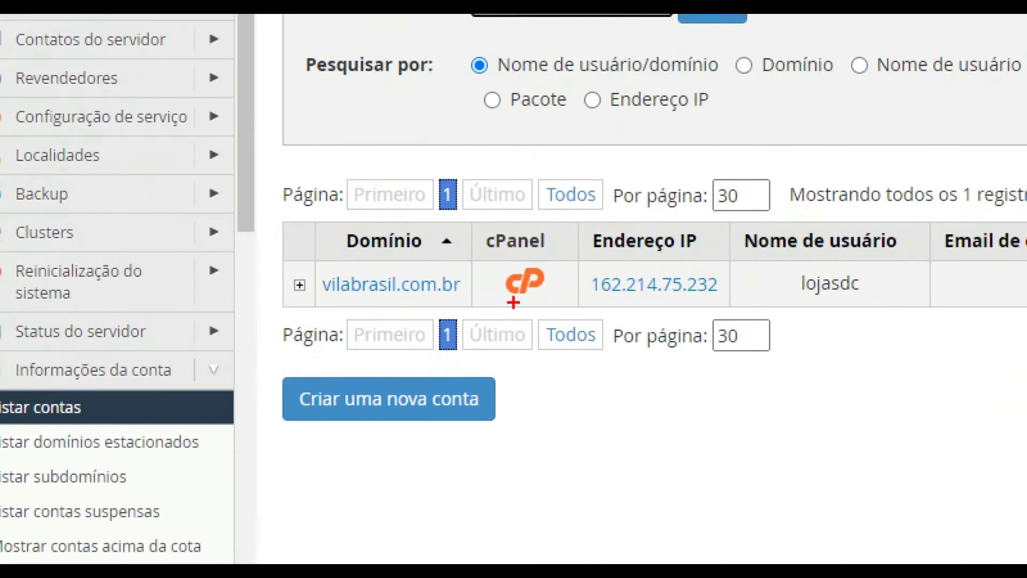
Open the cPanel of the vilabrasil.com.br account from the WHM account list.
left_click_drag(252, 388, 293, 430)
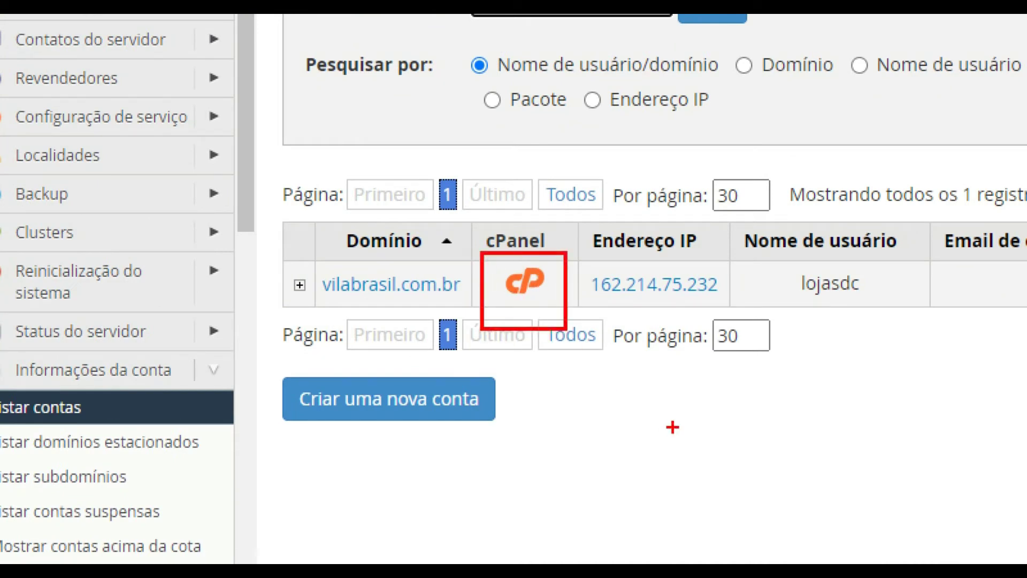
key("Escape")
left_click(274, 402)
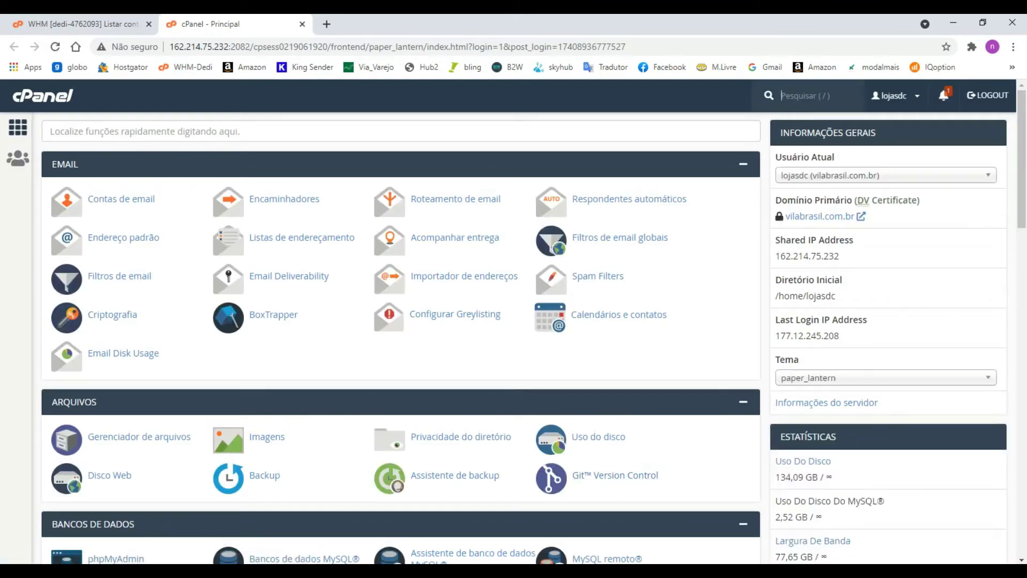
Fill in ceuazulonline.com.br as the new domain name for creating an addon domain (Domínios de complementos).
scroll(401, 321, "down", 1)
scroll(402, 321, "down", 2)
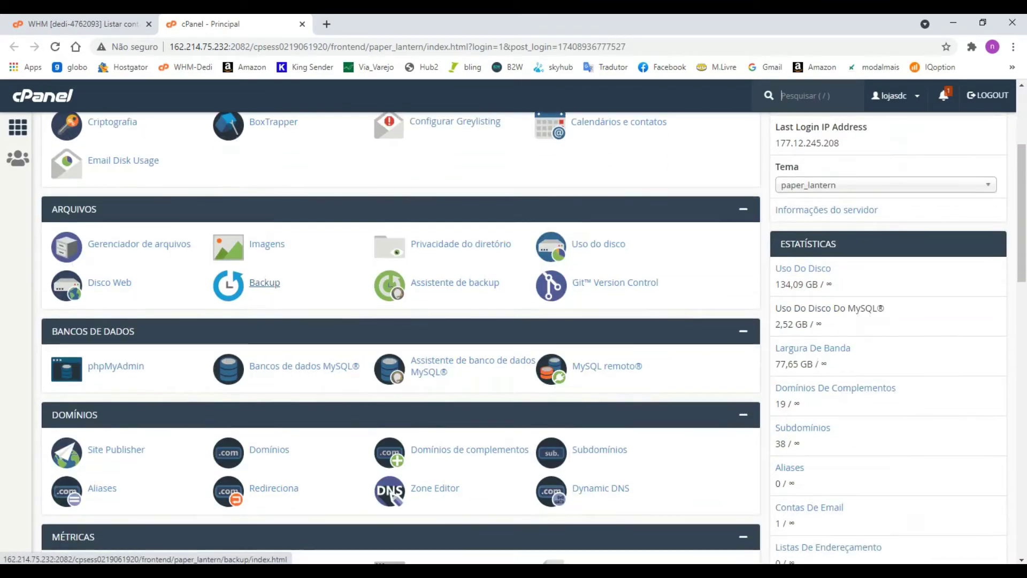
scroll(401, 321, "down", 2)
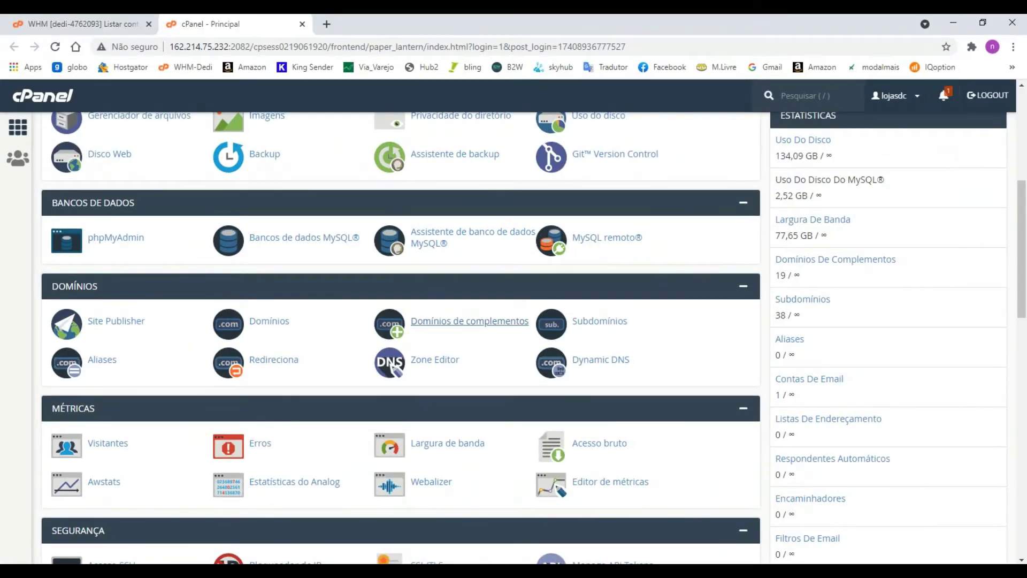
left_click(470, 321)
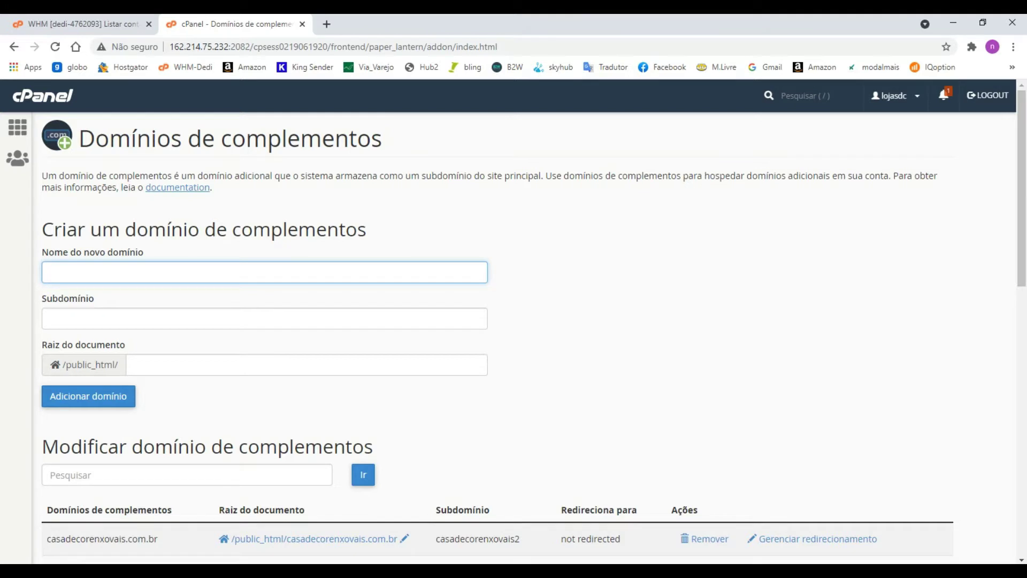
type("ceuazul")
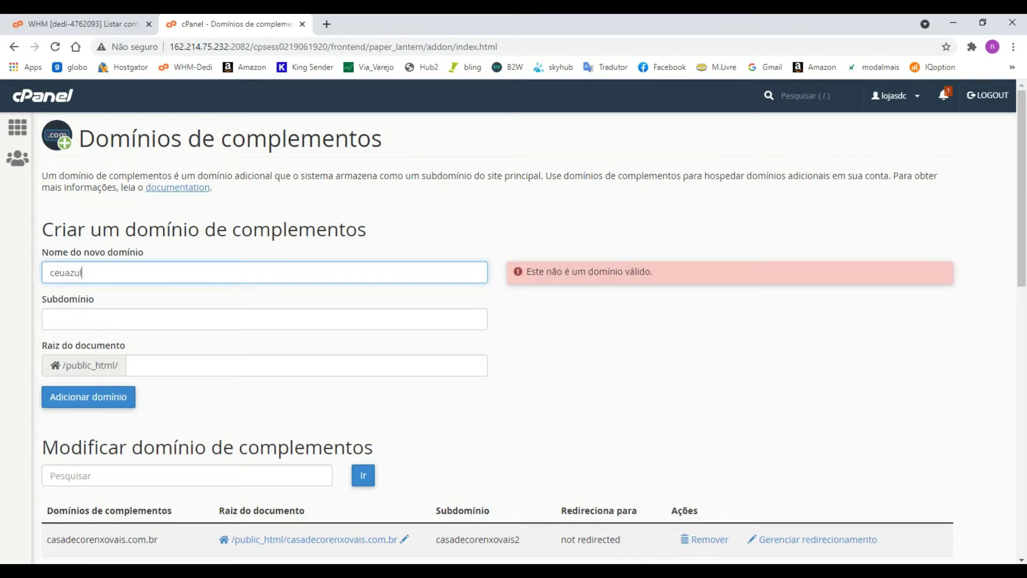
type("online.com.br")
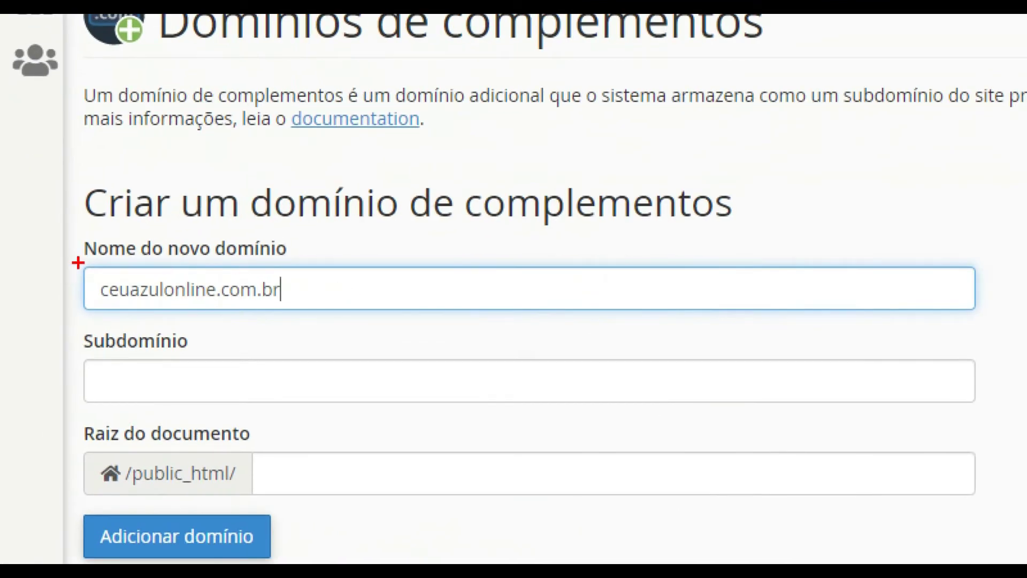
left_click_drag(46, 260, 293, 313)
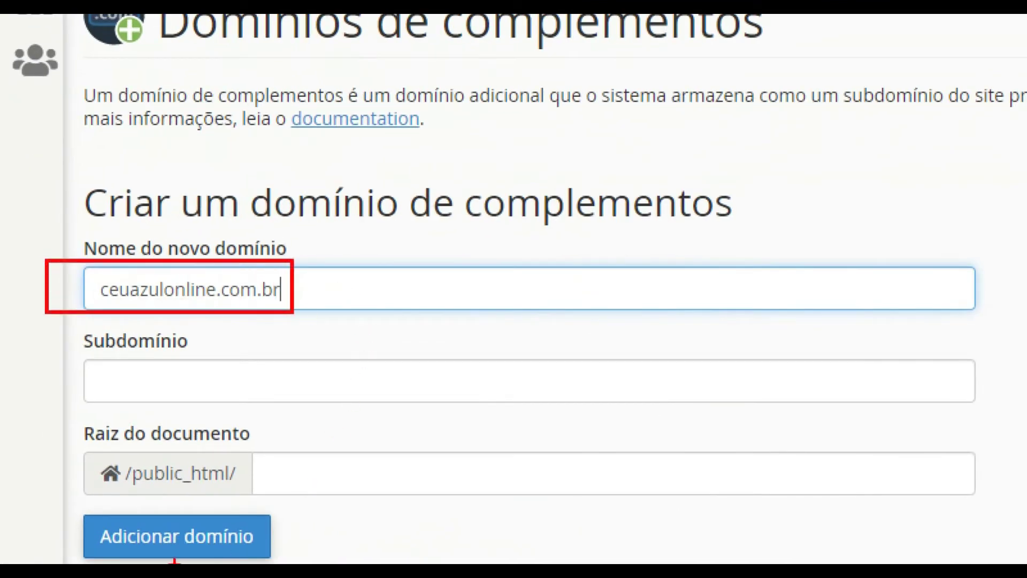
left_click_drag(60, 508, 306, 564)
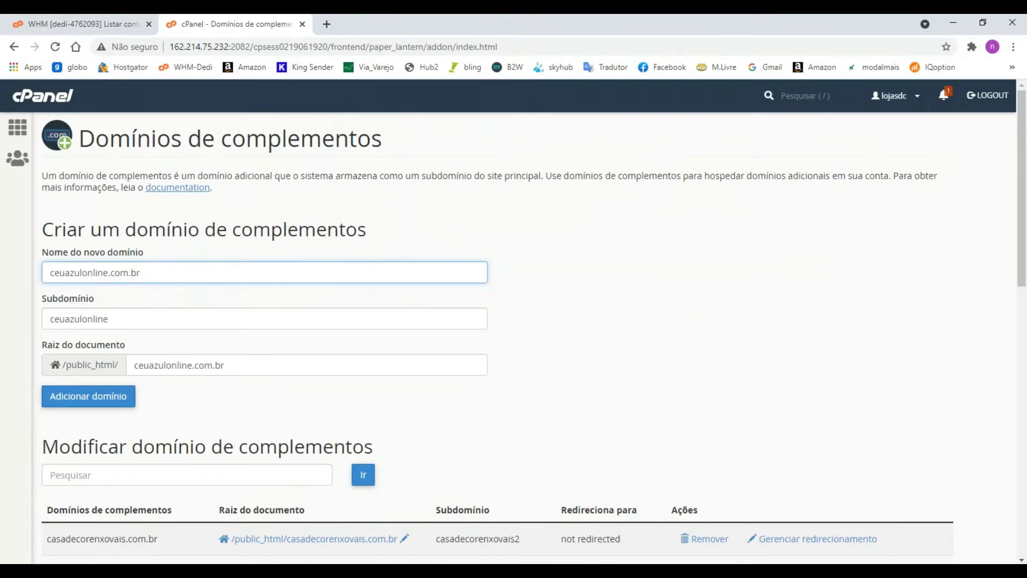
key("ctrl+Page_Up")
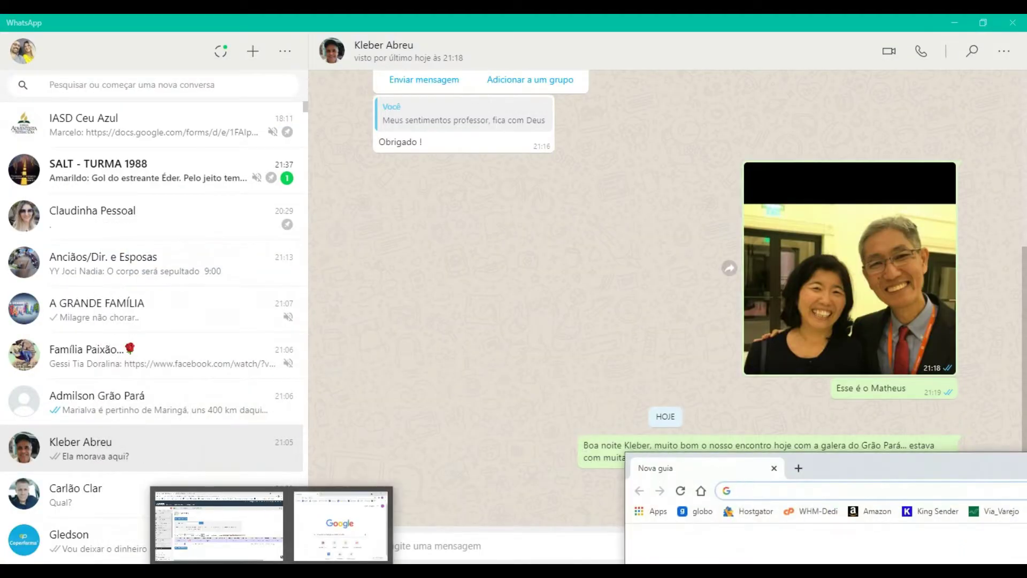
left_click(342, 527)
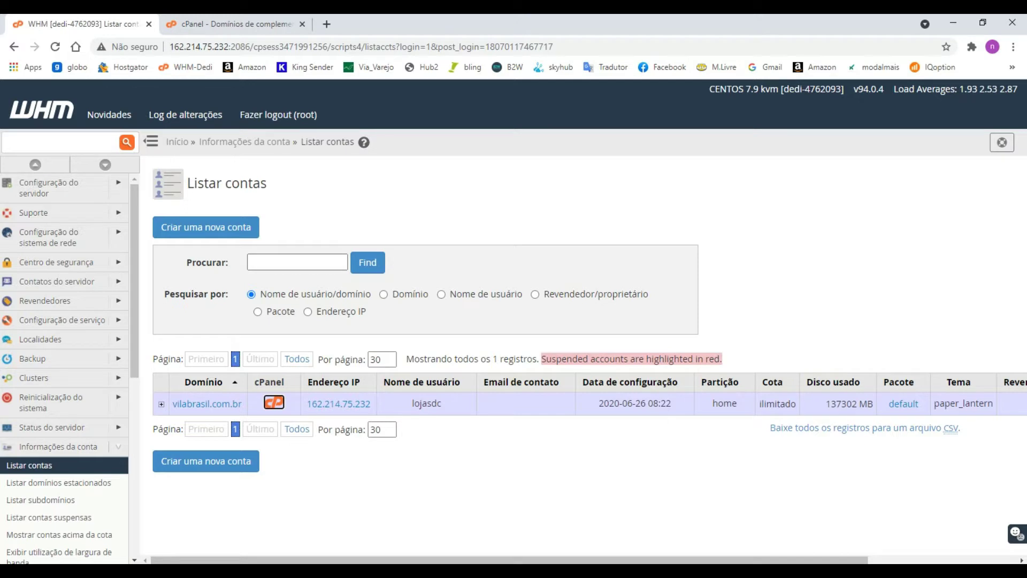
key("ctrl+Tab")
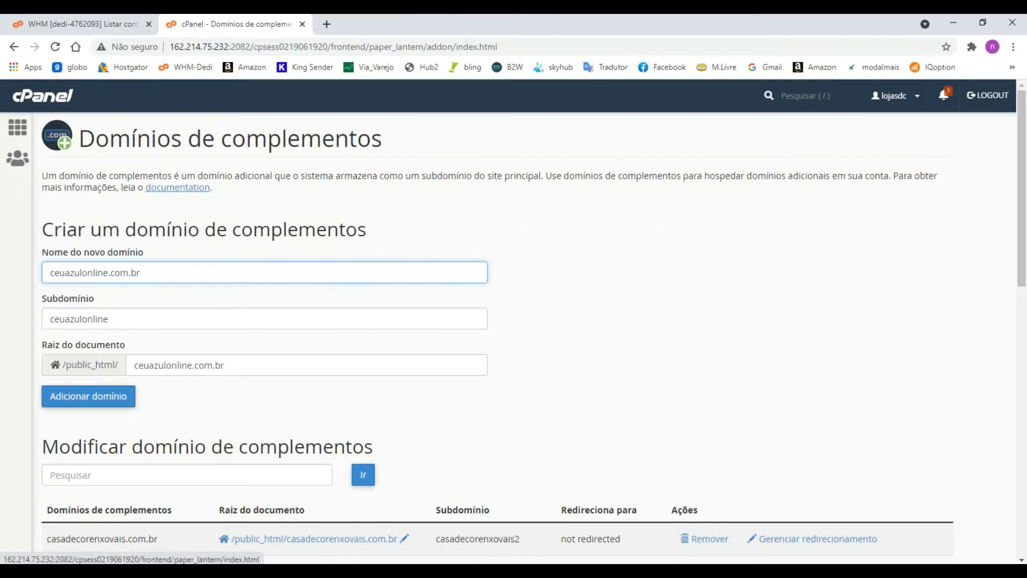
Return to the cPanel home page and open WordPress in the Softaculous Apps Installer section.
left_click(43, 96)
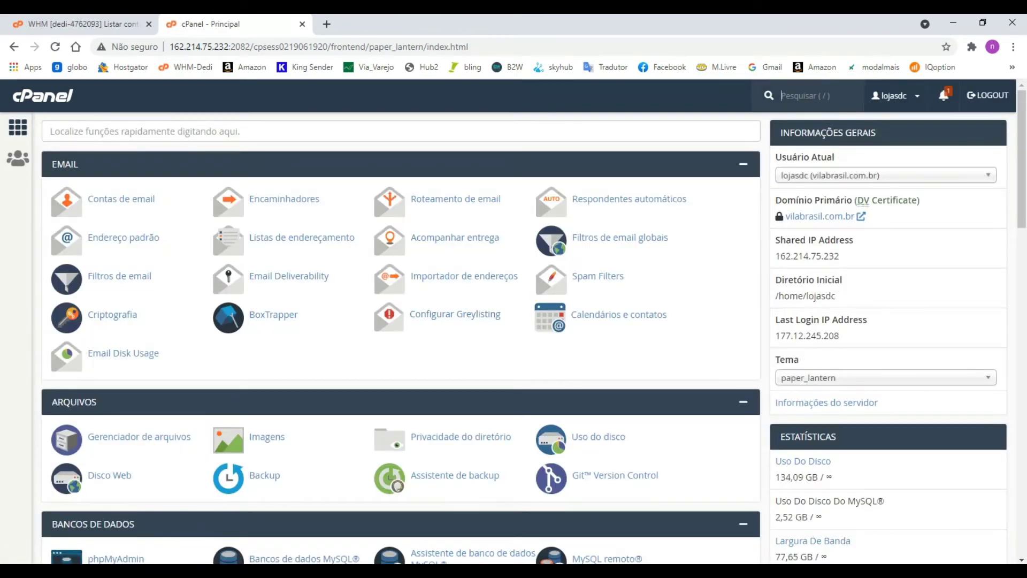
scroll(401, 321, "down", 8)
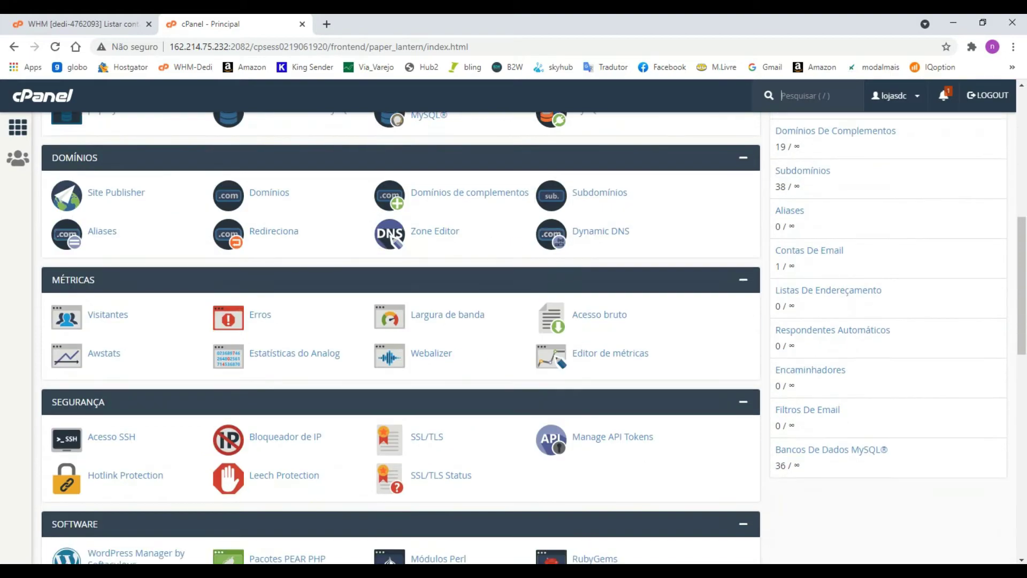
scroll(401, 337, "down", 5)
scroll(401, 338, "down", 6)
scroll(402, 337, "down", 3)
key("/")
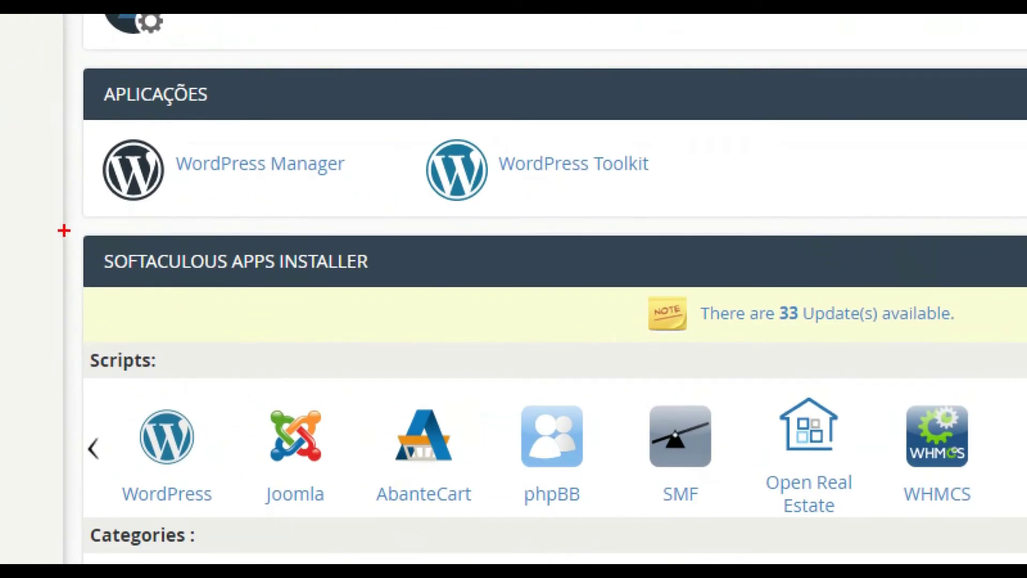
mouse_move(78, 232)
left_mouse_down()
mouse_move(126, 273)
mouse_move(395, 304)
left_mouse_up()
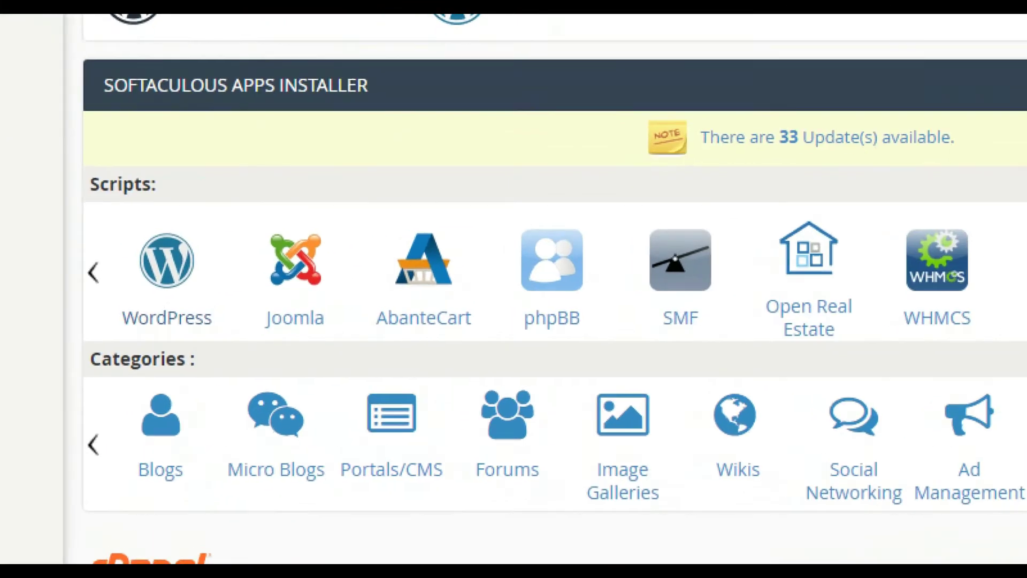
mouse_move(98, 232)
left_mouse_down()
mouse_move(117, 326)
mouse_move(222, 353)
left_mouse_up()
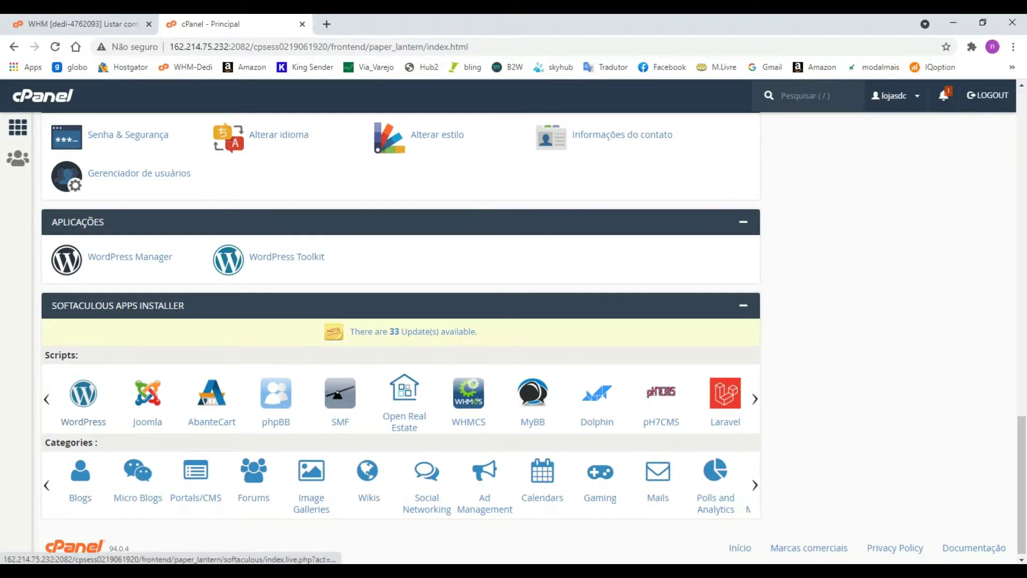
left_click(106, 345)
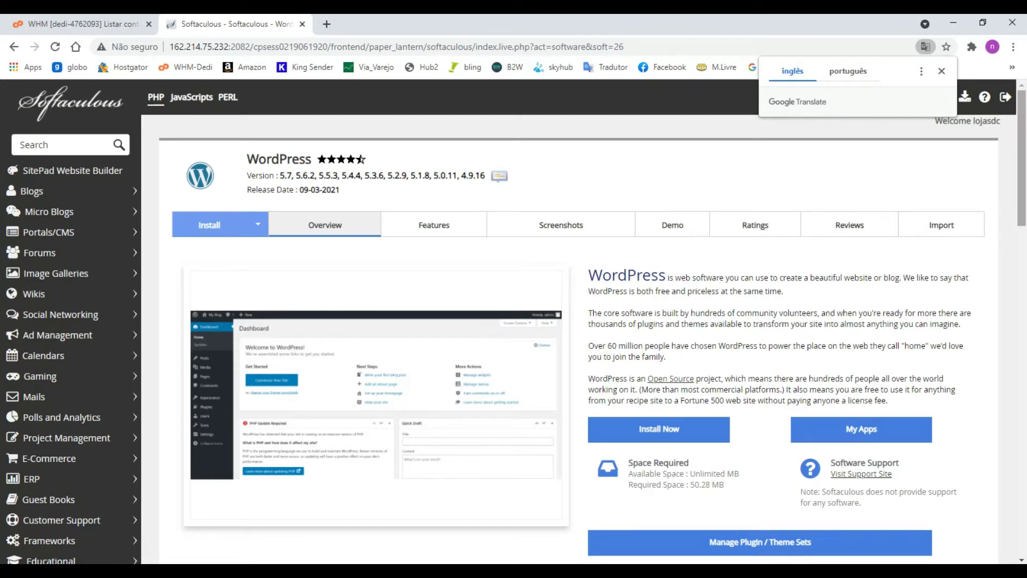
Review the list of current WordPress installations in Softaculous down to its last entry.
scroll(583, 321, "down", 3)
scroll(583, 321, "down", 2)
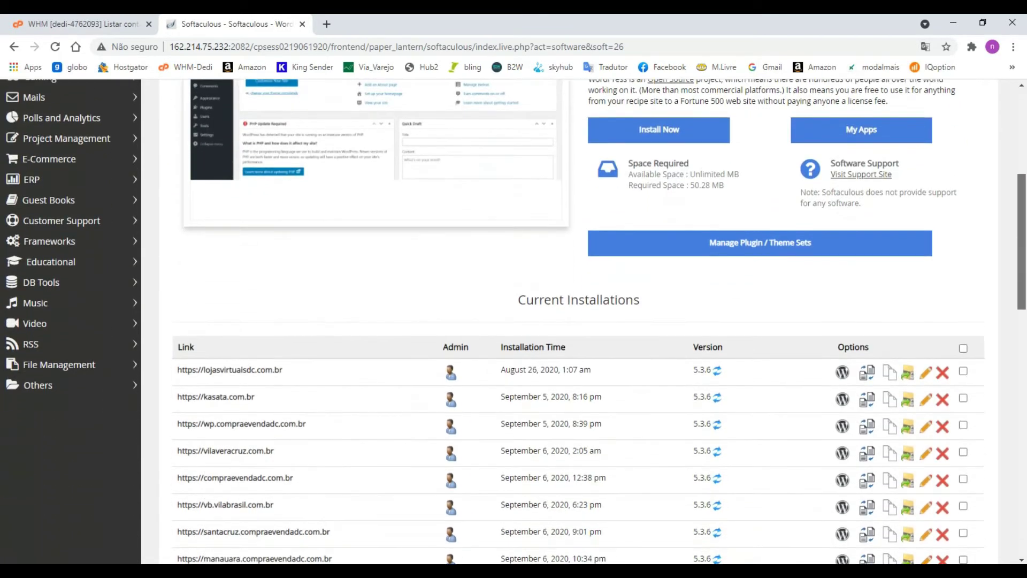
scroll(583, 321, "down", 1)
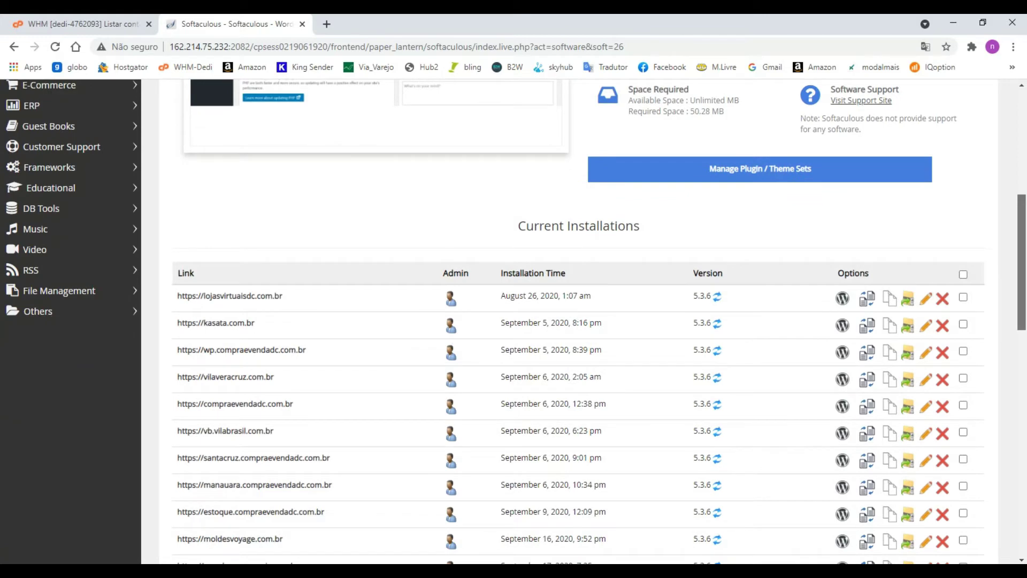
scroll(583, 321, "down", 3)
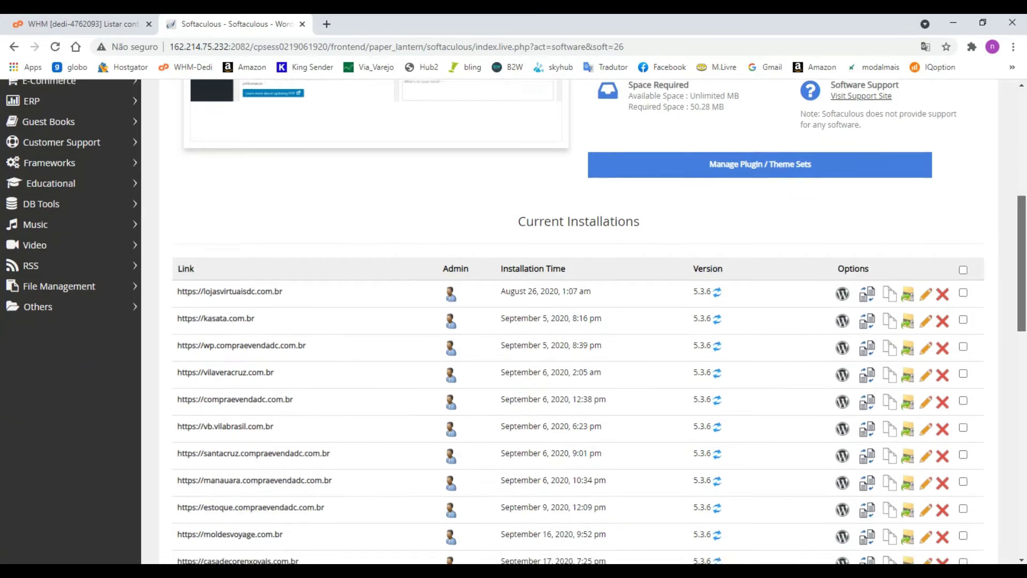
scroll(583, 321, "down", 7)
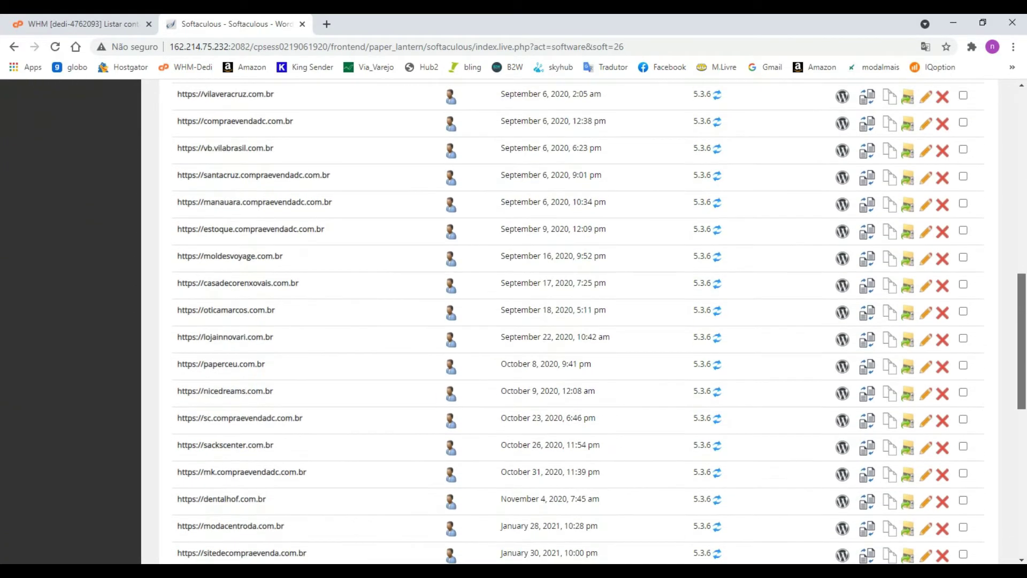
scroll(584, 321, "down", 4)
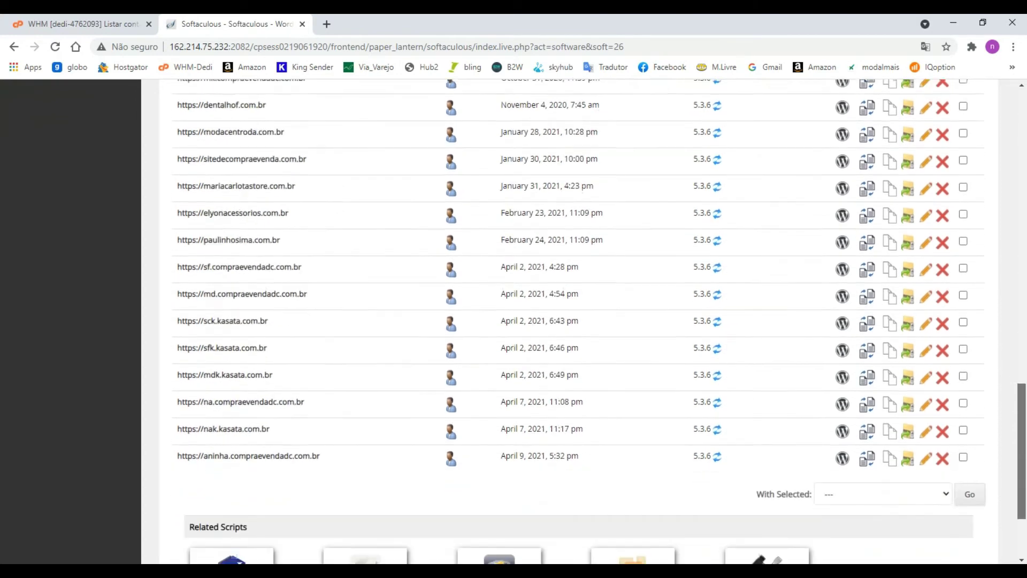
Return from Softaculous to the cPanel home page and open Subdomínios in the Domínios section.
key("Home")
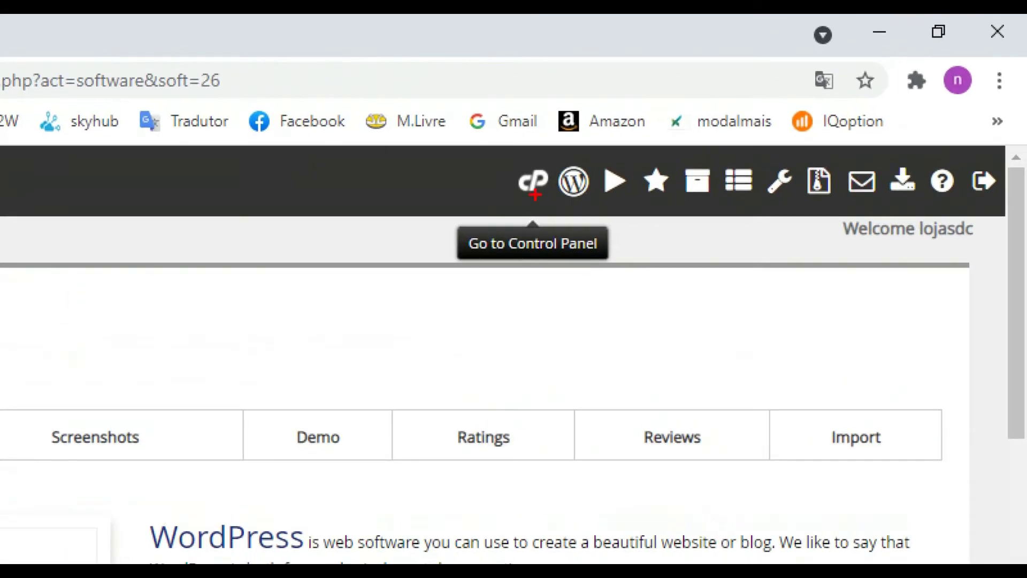
left_click_drag(508, 158, 553, 201)
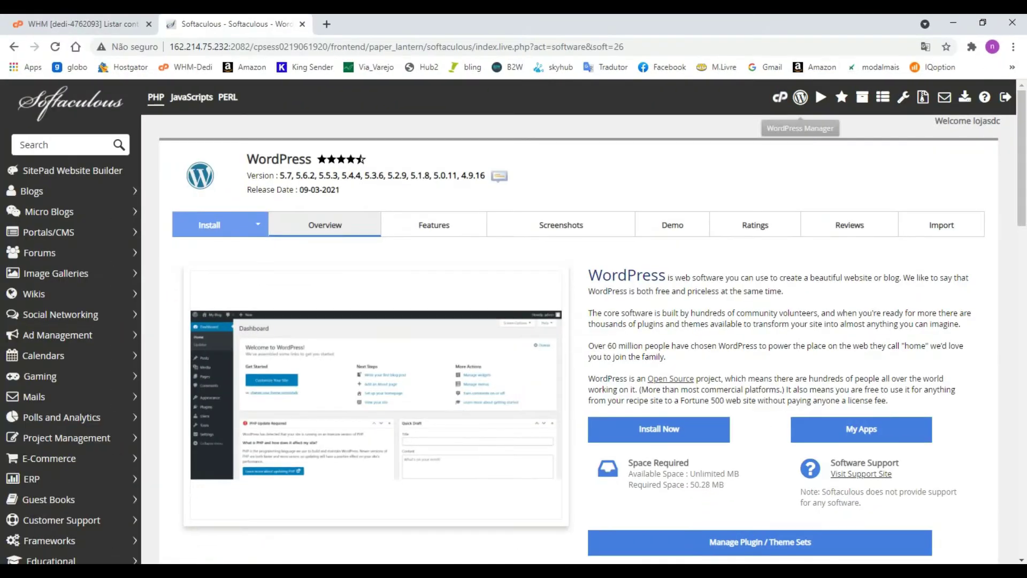
left_click(780, 97)
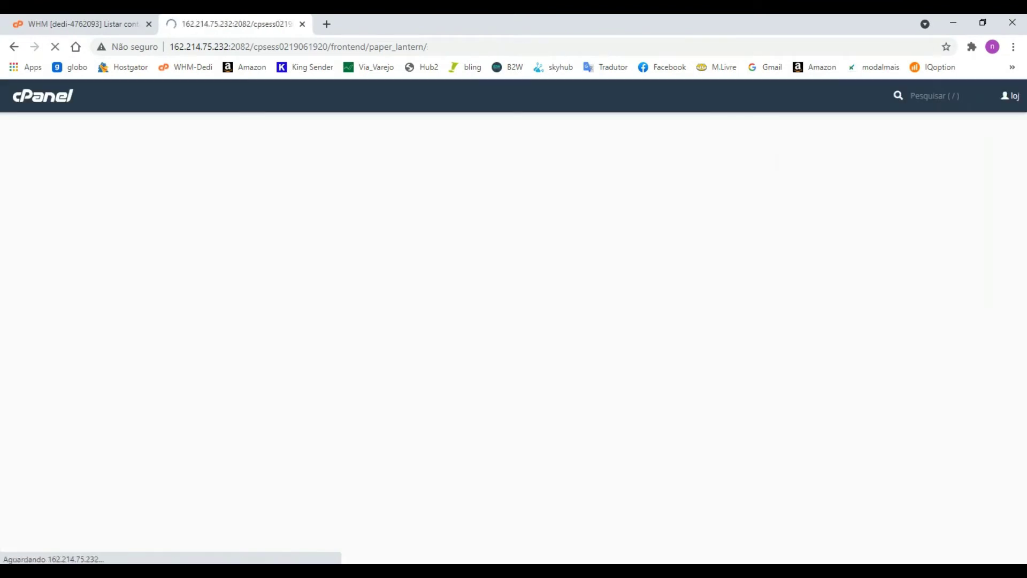
scroll(400, 321, "down", 1)
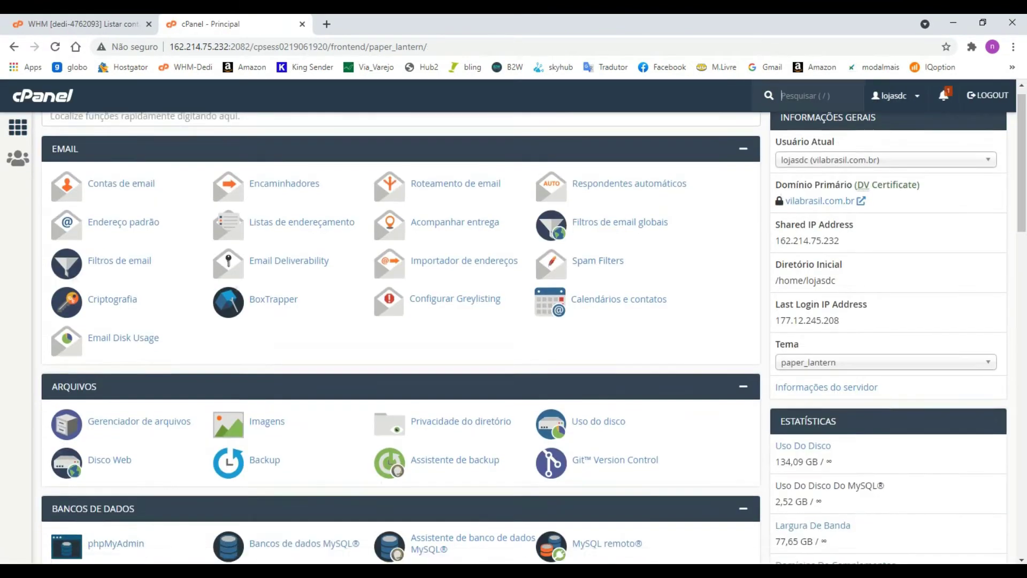
scroll(599, 374, "down", 3)
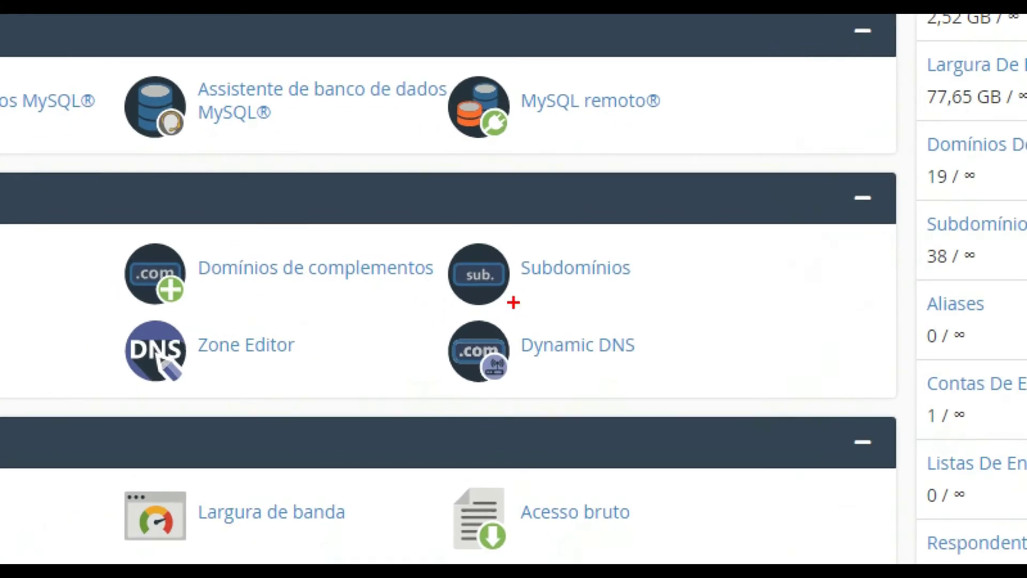
left_click_drag(174, 246, 443, 312)
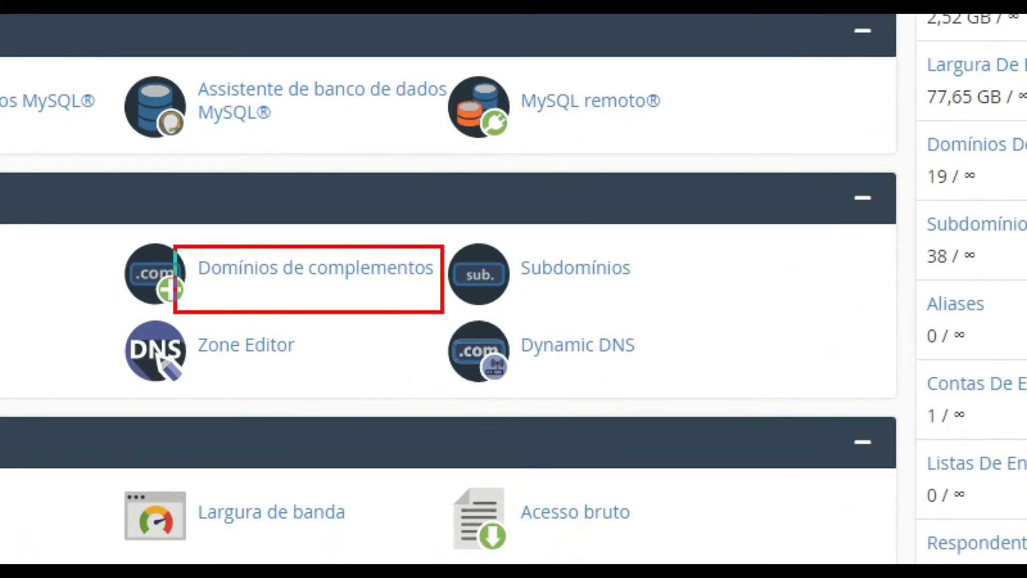
mouse_move(507, 226)
left_mouse_down()
mouse_move(589, 300)
mouse_move(647, 302)
left_mouse_up()
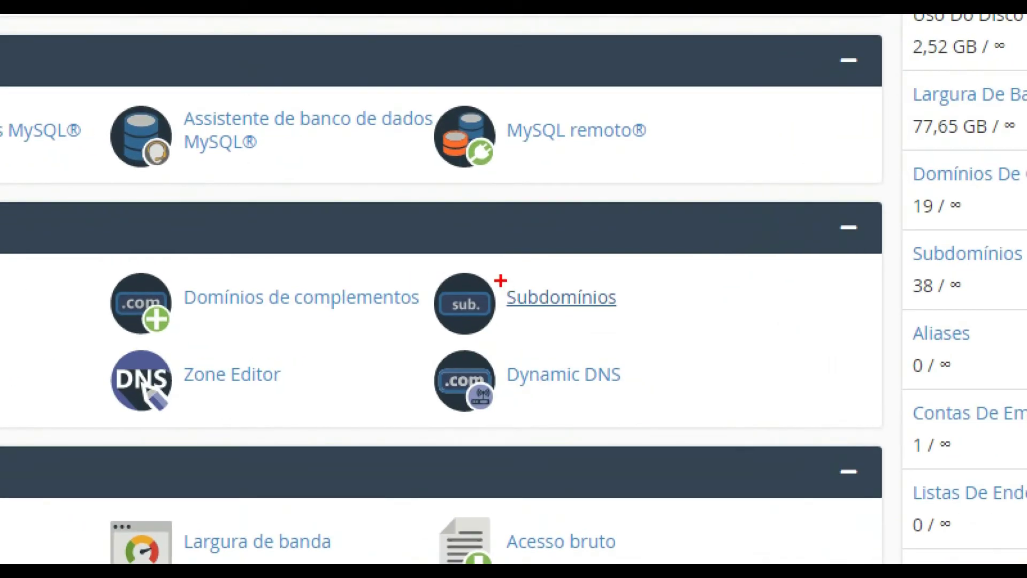
mouse_move(499, 277)
left_mouse_down()
mouse_move(508, 321)
mouse_move(643, 327)
left_mouse_up()
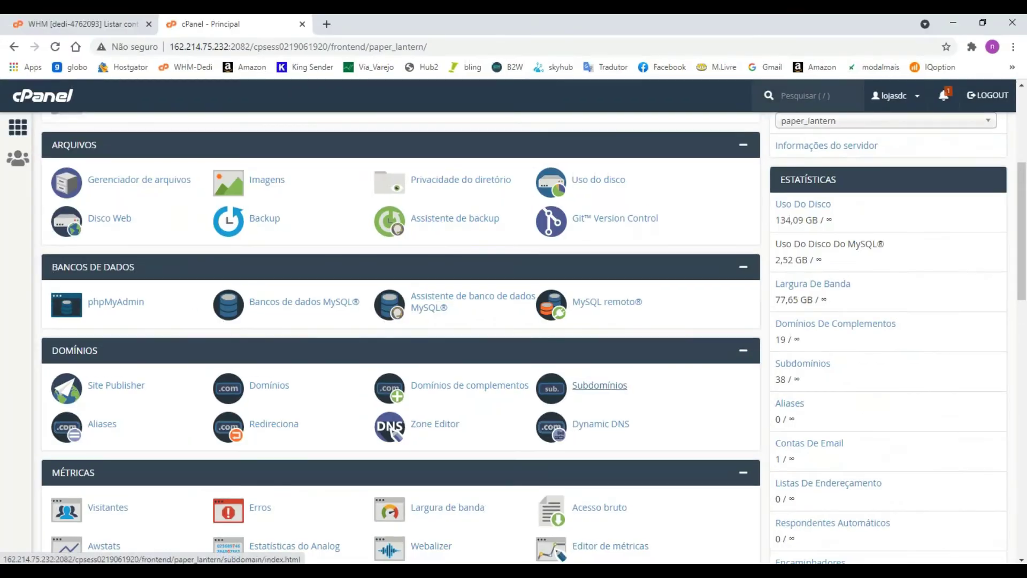
left_click(561, 298)
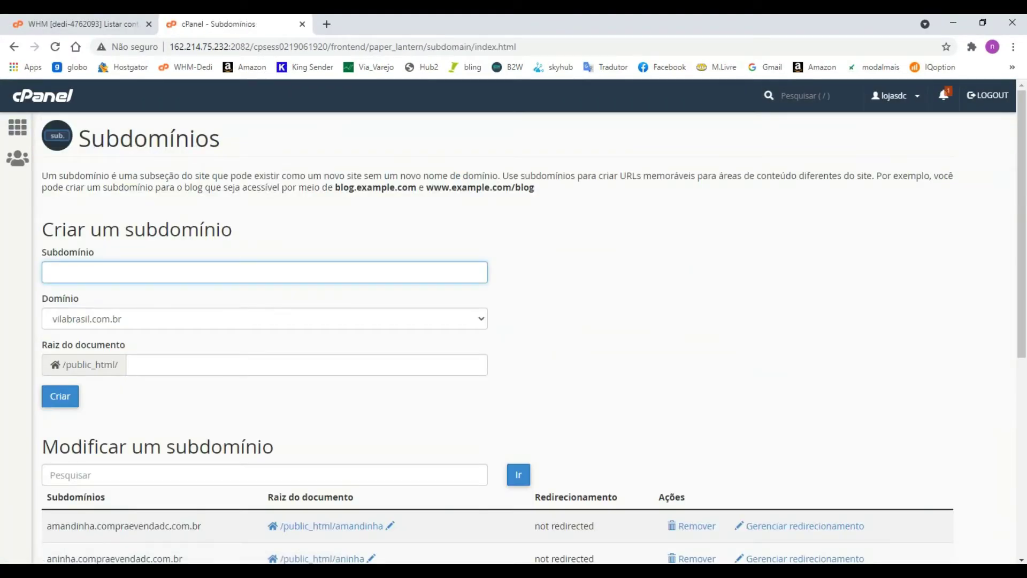
Create the subdomain dop under the domain compraevendadc.com.br, with /public_html/dop as its document root.
type("dop")
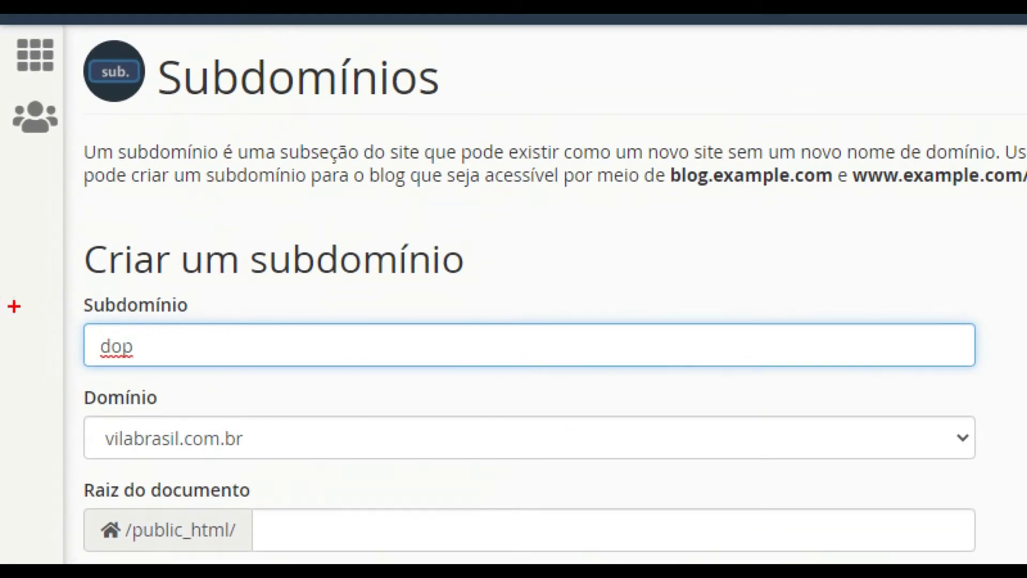
mouse_move(64, 287)
left_mouse_down()
mouse_move(144, 367)
mouse_move(202, 382)
left_mouse_up()
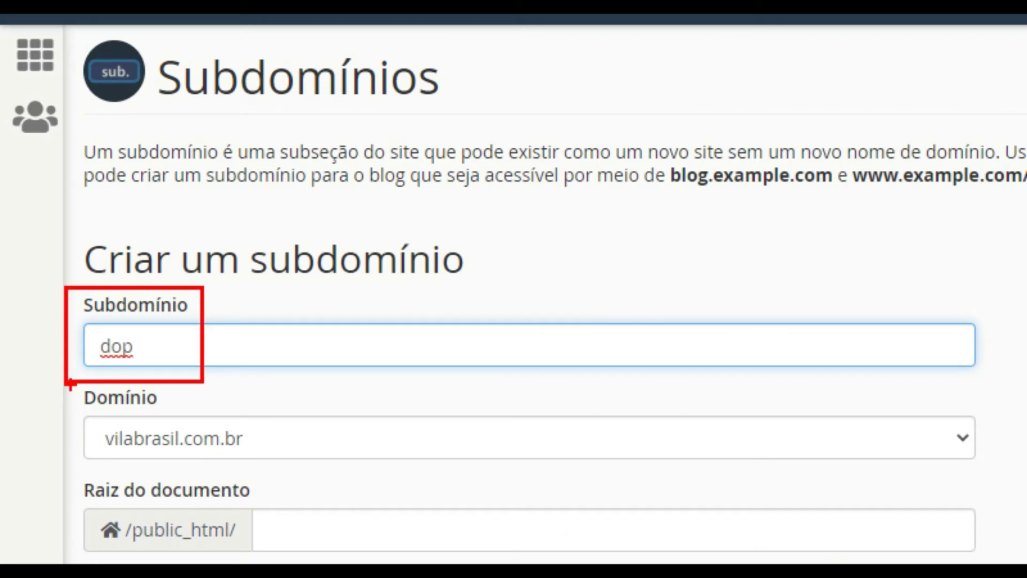
mouse_move(67, 387)
left_mouse_down()
mouse_move(154, 450)
mouse_move(273, 466)
left_mouse_up()
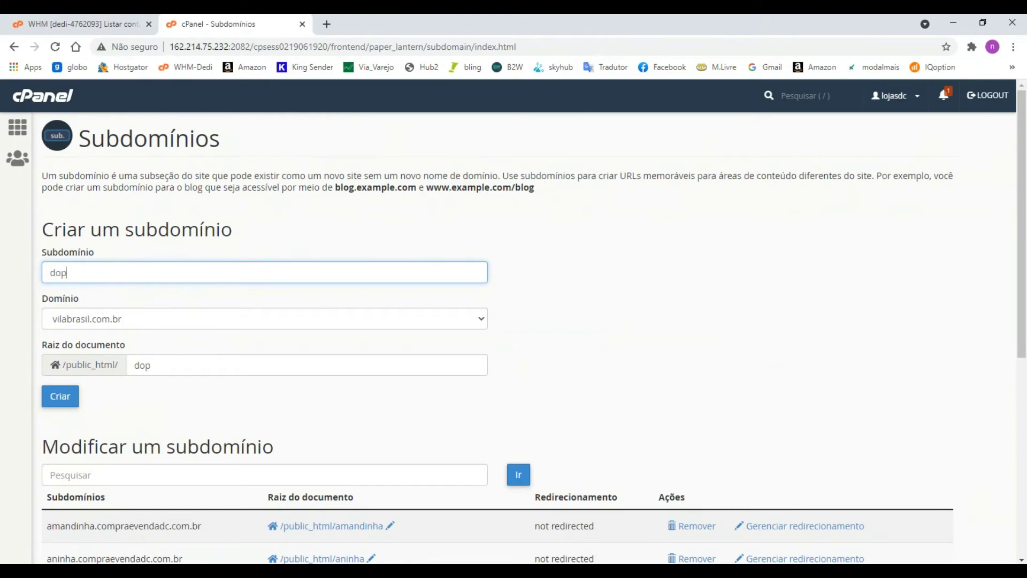
left_click(265, 319)
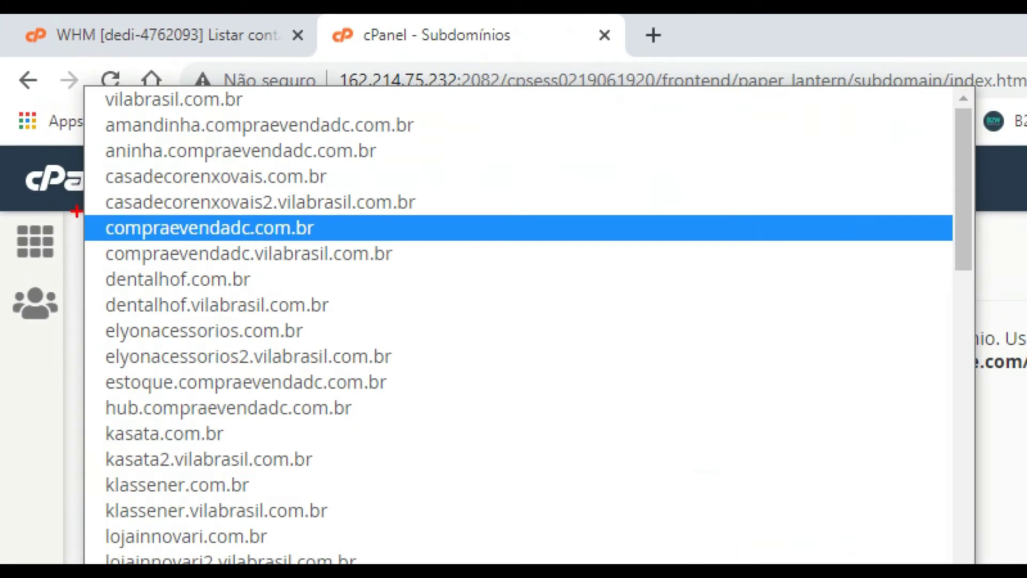
mouse_move(85, 219)
left_mouse_down()
mouse_move(202, 241)
mouse_move(332, 244)
left_mouse_up()
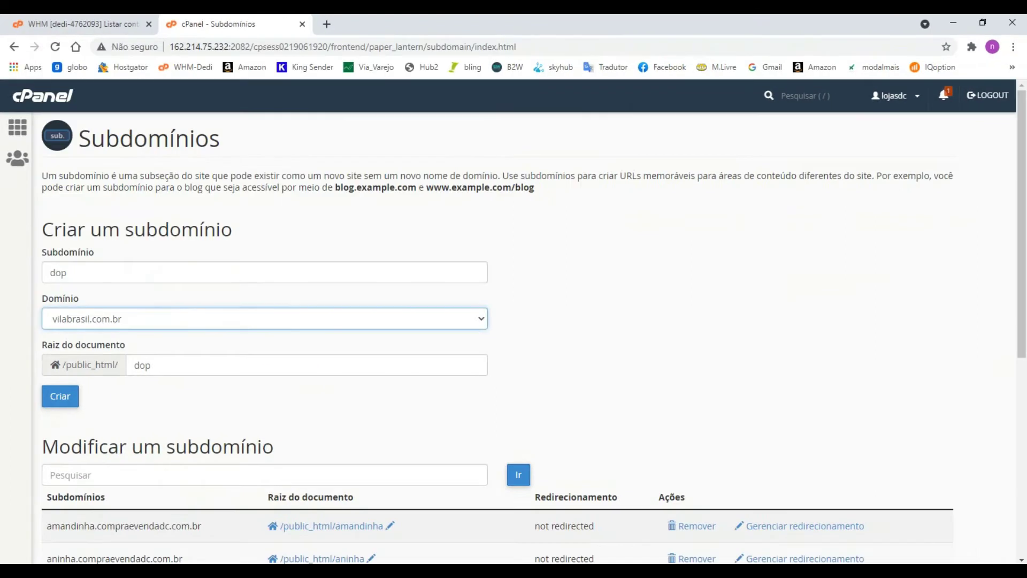
key("alt+Down")
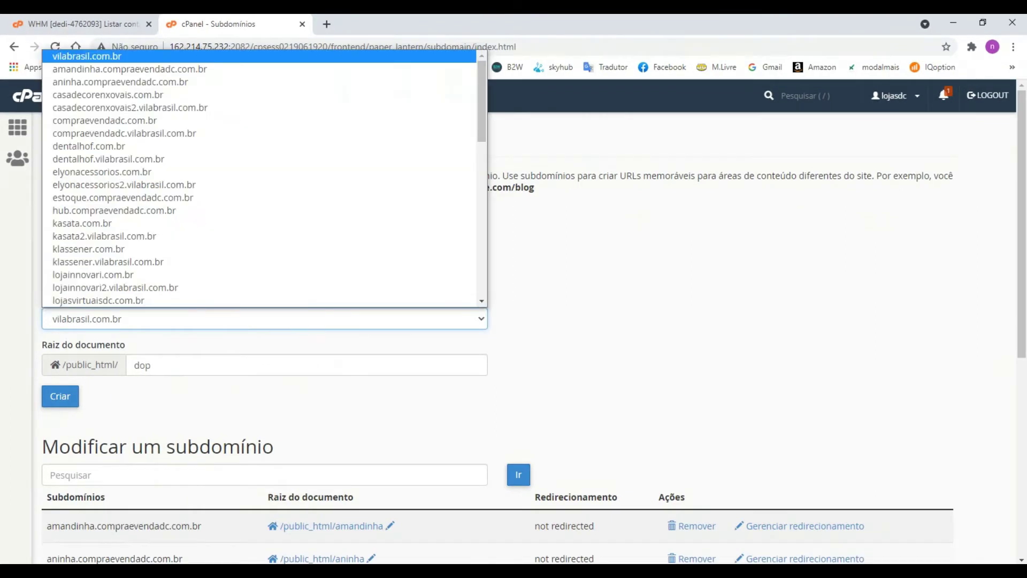
key("Up")
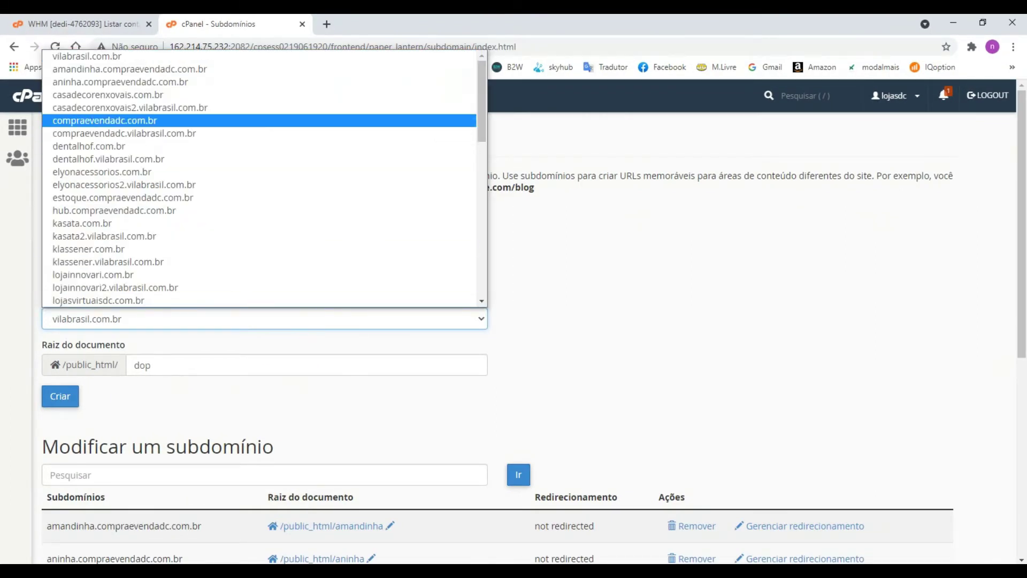
key("Return")
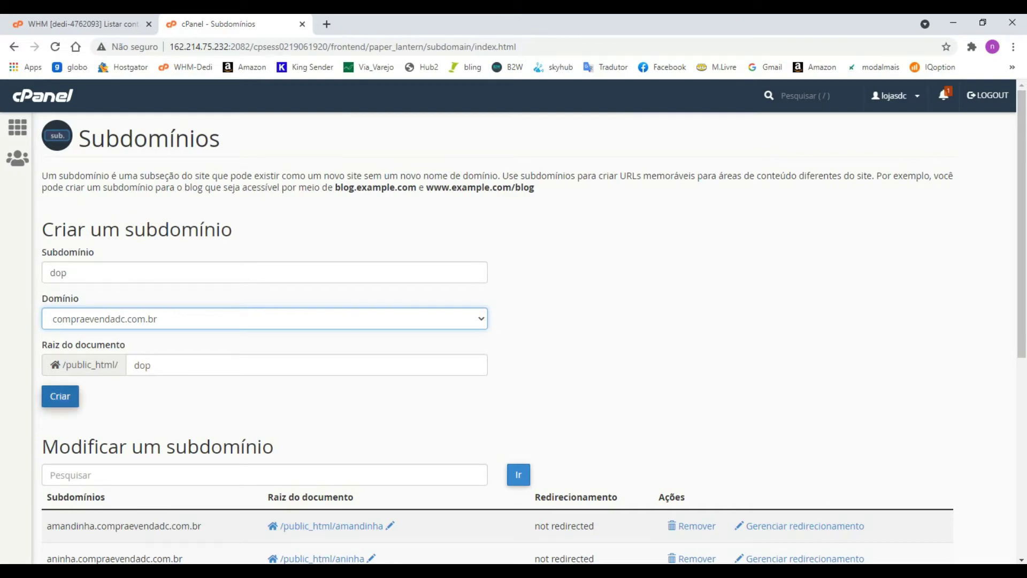
left_click(60, 396)
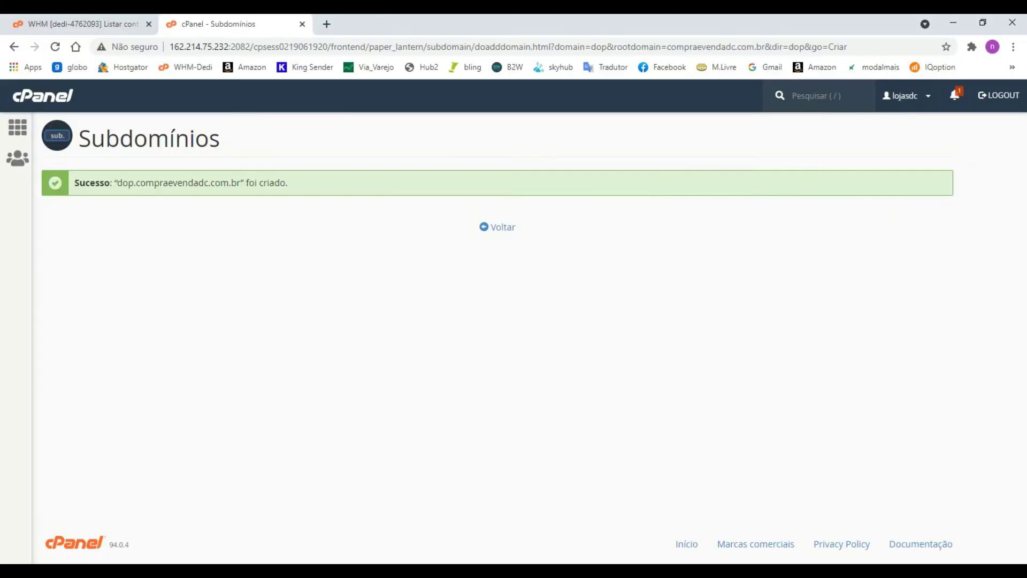
Go back to the Subdomínios page and find dop.compraevendadc.com.br in the list of existing subdomains.
left_click(498, 227)
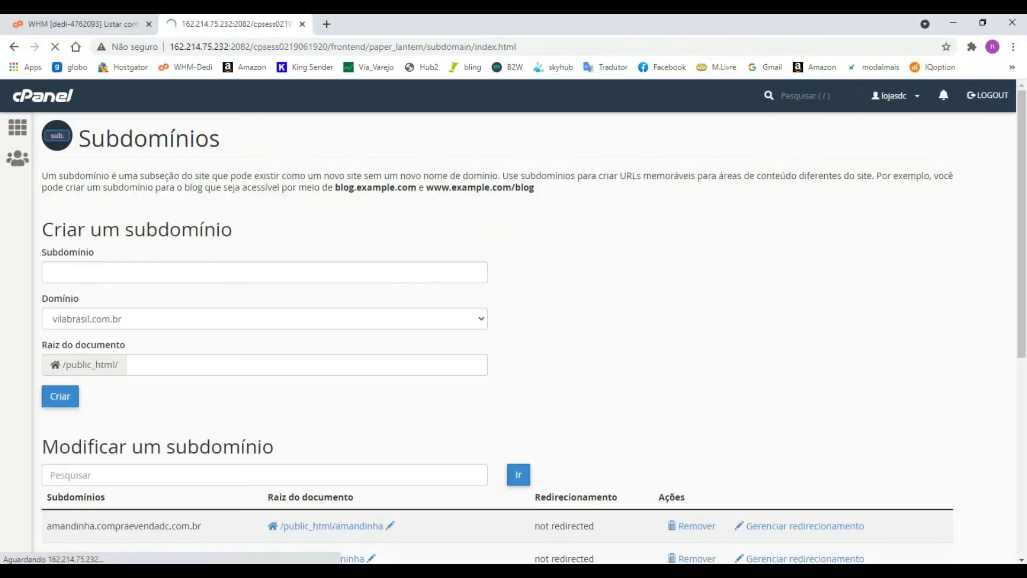
left_click_drag(1021, 224, 1022, 384)
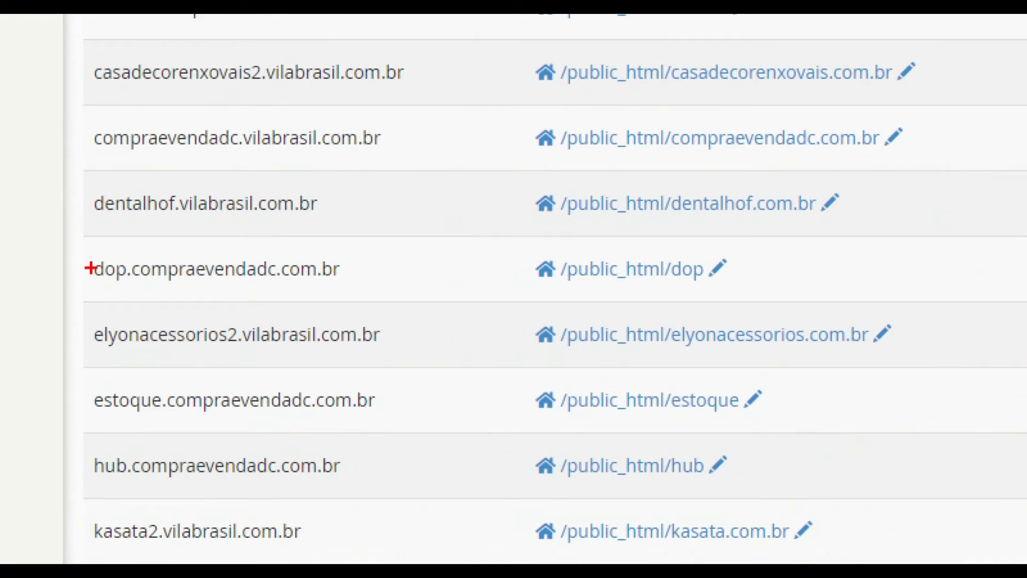
mouse_move(72, 245)
left_mouse_down()
mouse_move(347, 310)
mouse_move(408, 304)
left_mouse_up()
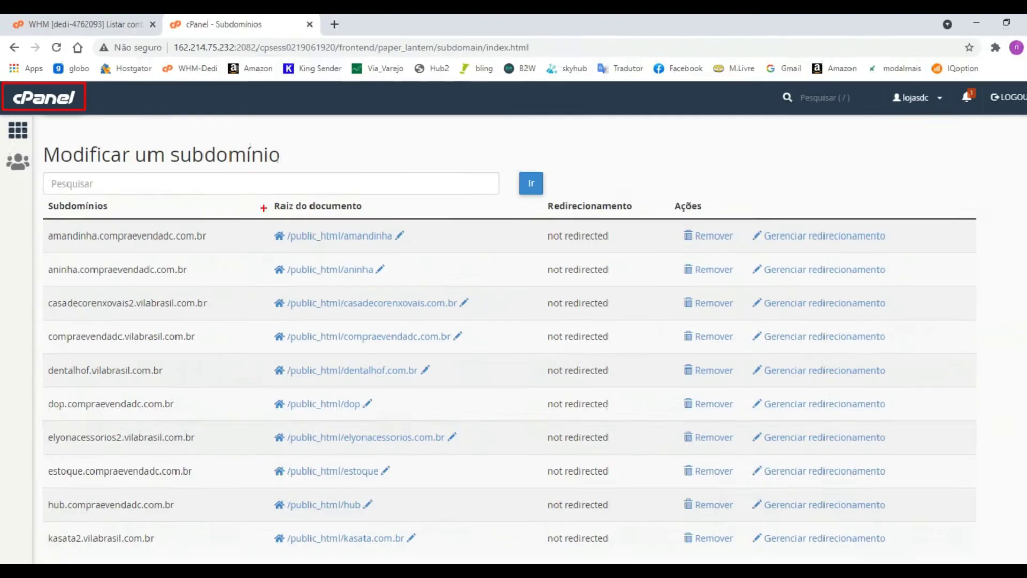
Return to the cPanel home page and open Softaculous Apps Installer in the Software section.
left_click(43, 98)
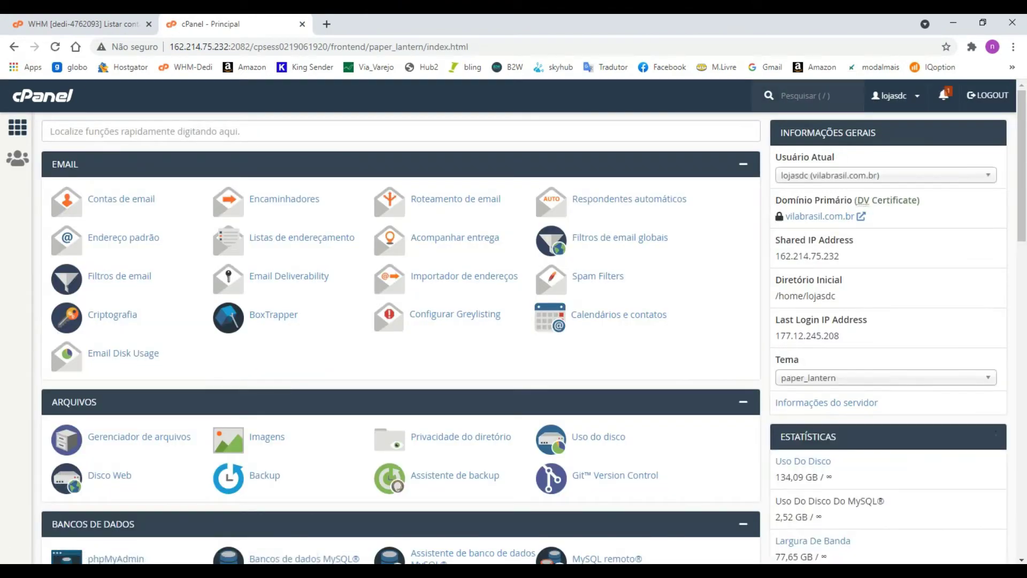
scroll(781, 95, "down", 10)
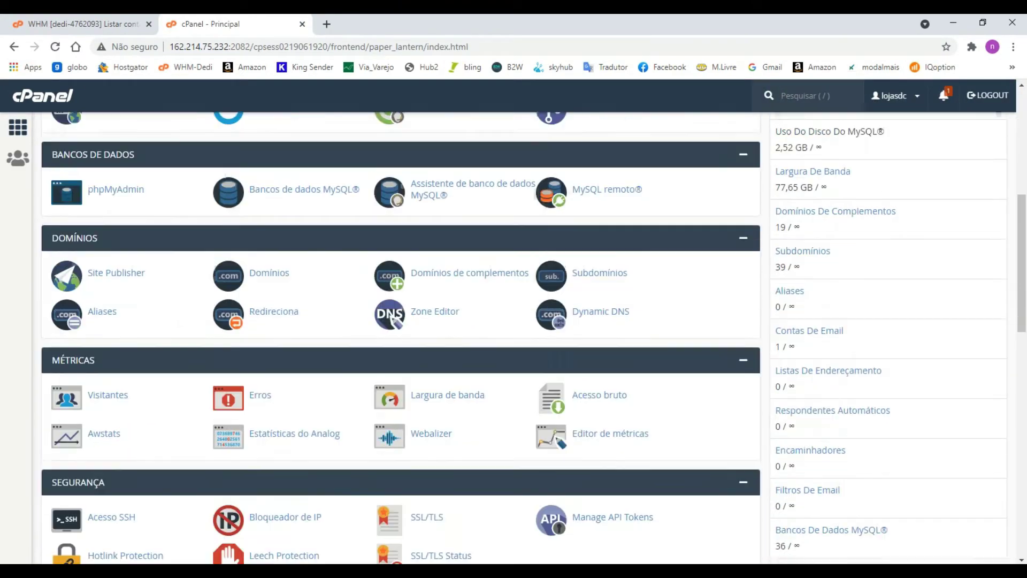
scroll(781, 96, "down", 3)
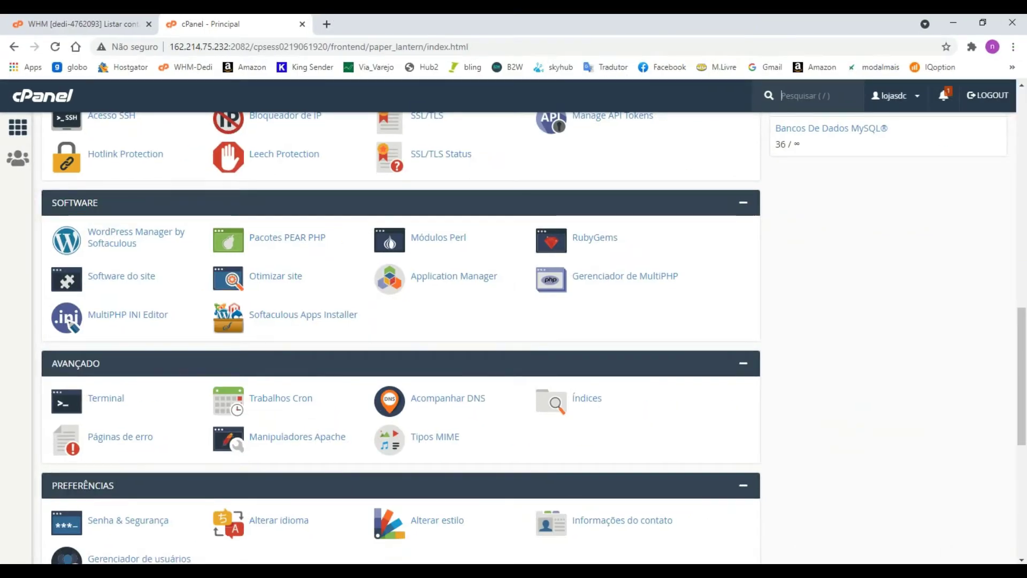
scroll(375, 321, "down", 2)
scroll(402, 321, "down", 3)
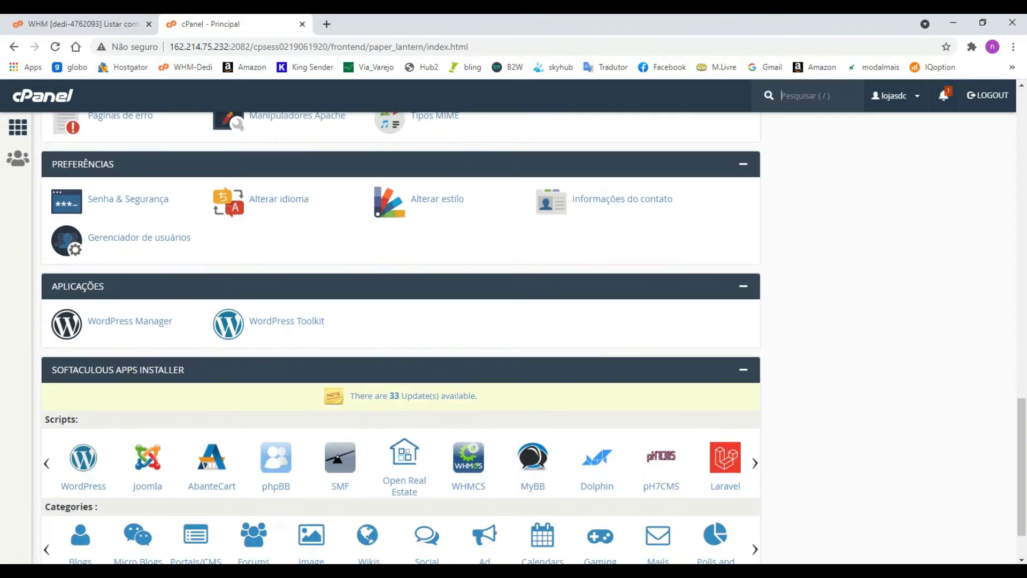
scroll(401, 321, "down", 1)
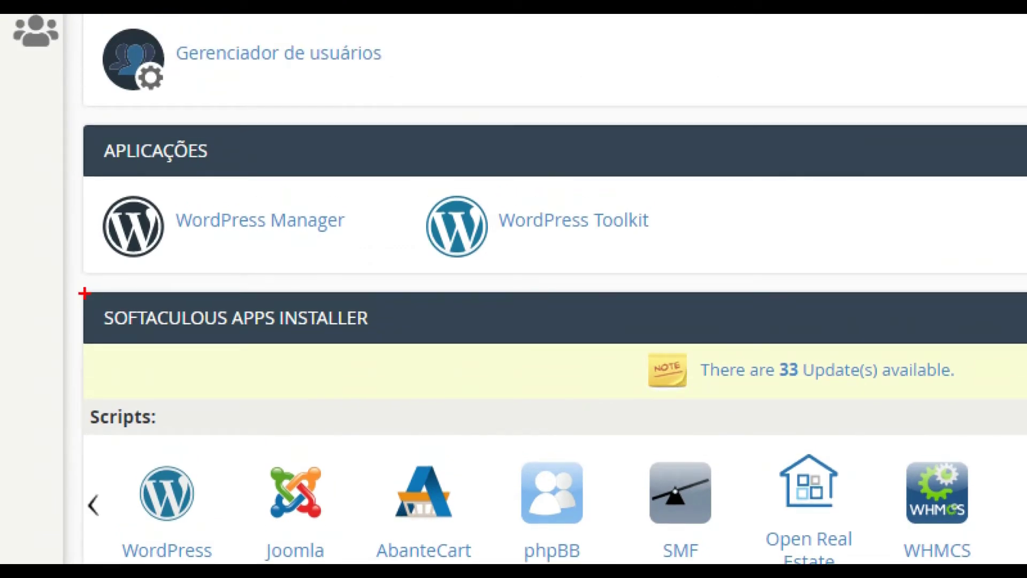
left_click_drag(84, 251, 380, 331)
mouse_move(100, 450)
left_mouse_down()
mouse_move(200, 562)
mouse_move(232, 564)
left_mouse_up()
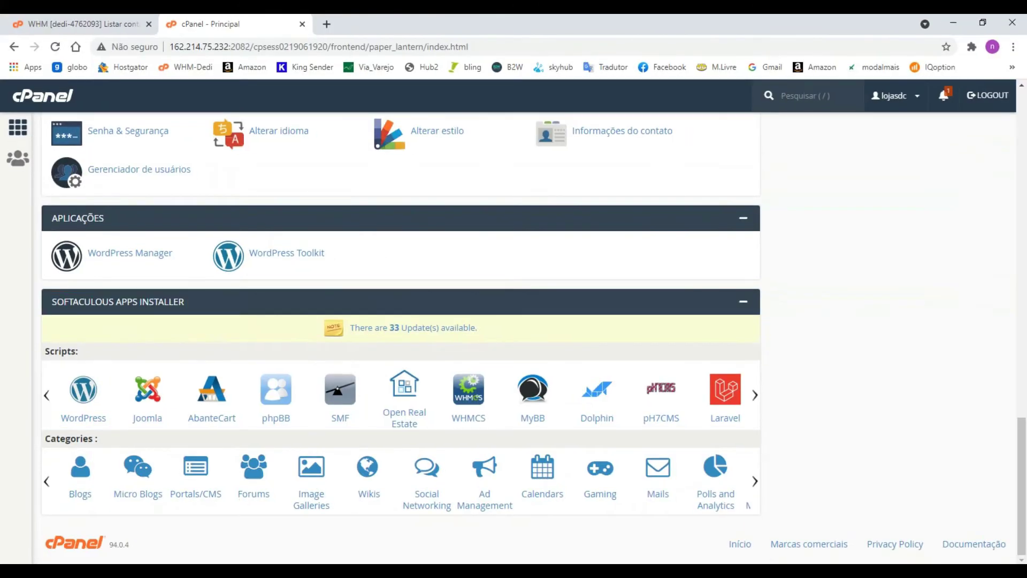
scroll(401, 321, "up", 6)
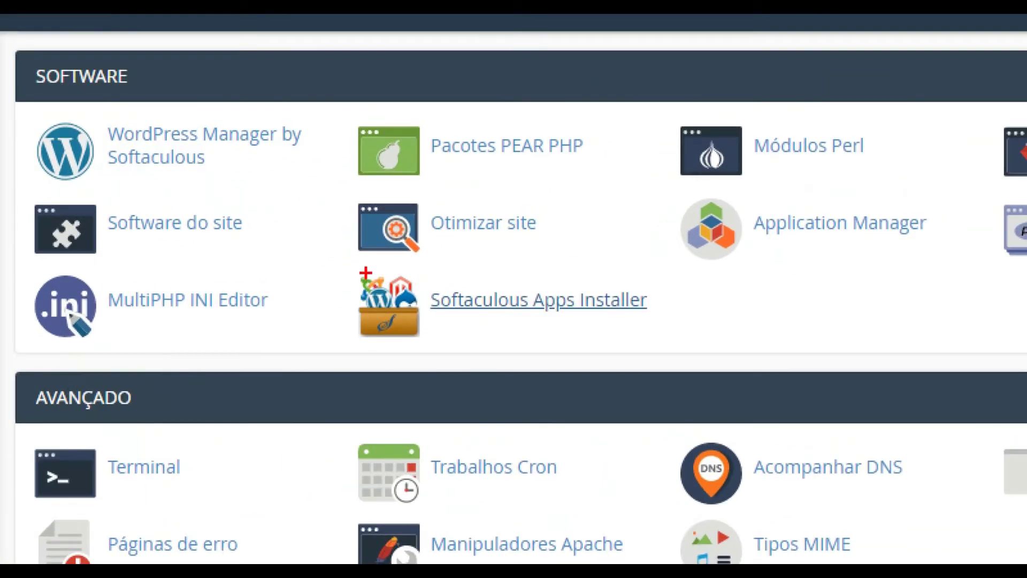
mouse_move(349, 265)
left_mouse_down()
mouse_move(394, 332)
mouse_move(619, 363)
mouse_move(662, 355)
left_mouse_up()
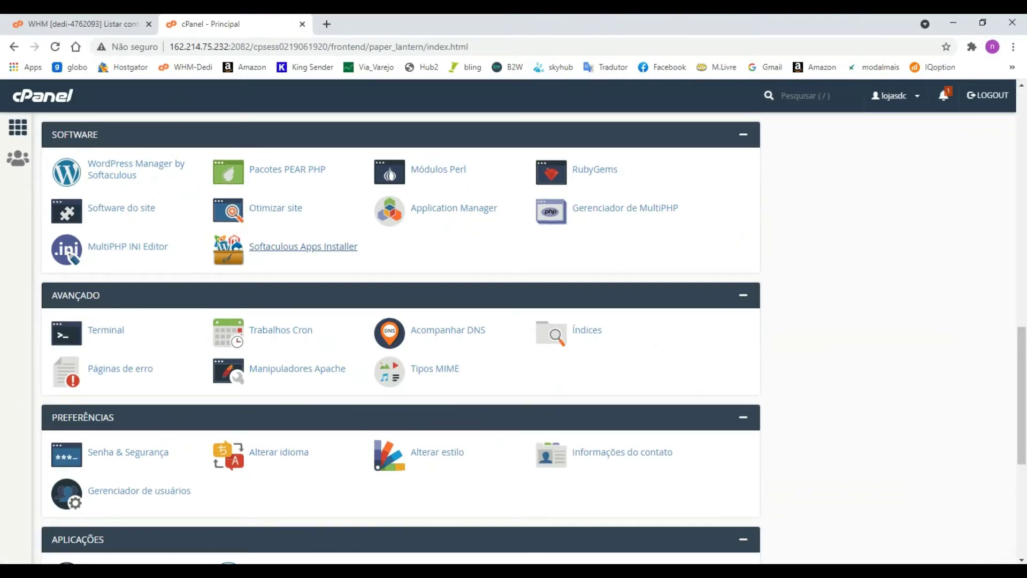
left_click(531, 301)
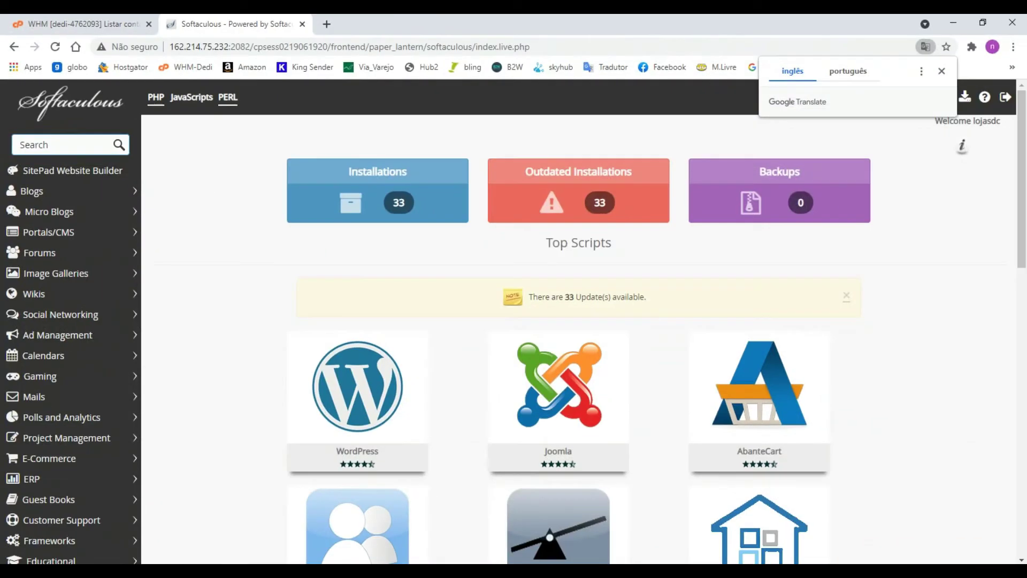
Search the Softaculous scripts for "wordpress", open the WordPress page and look through its Current Installations list.
left_click(61, 145)
type("word")
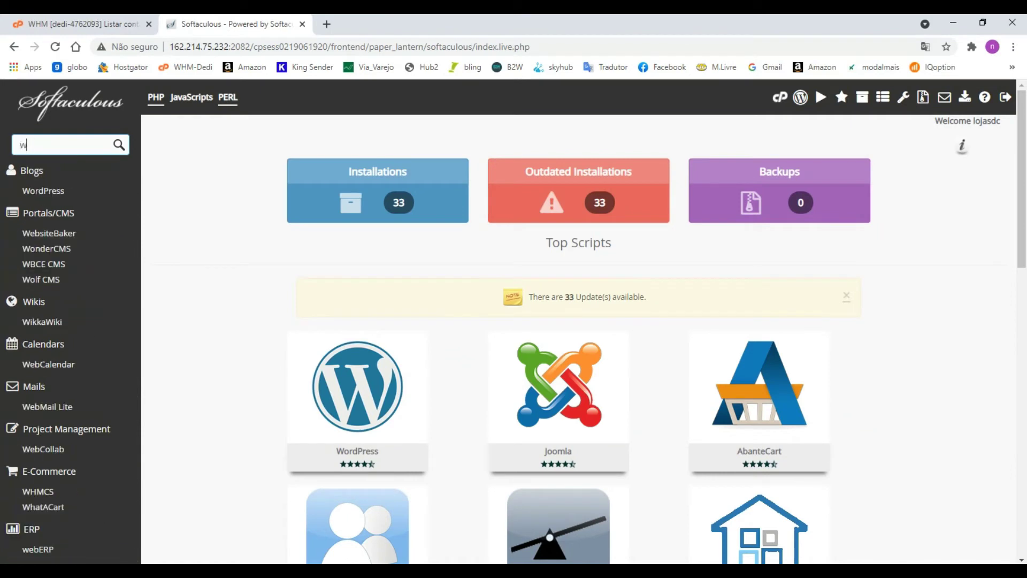
type("press")
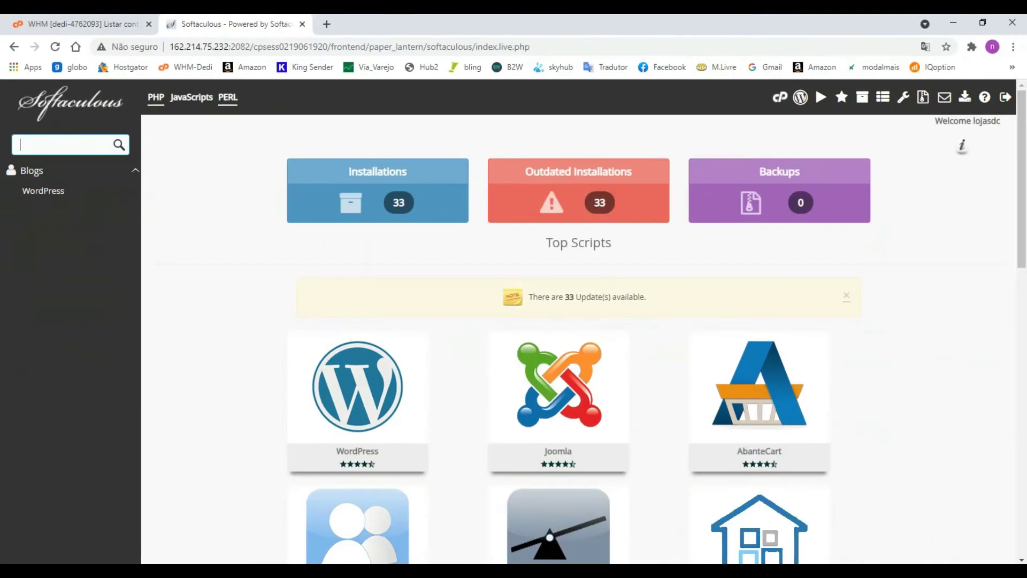
left_click(43, 191)
scroll(583, 321, "down", 7)
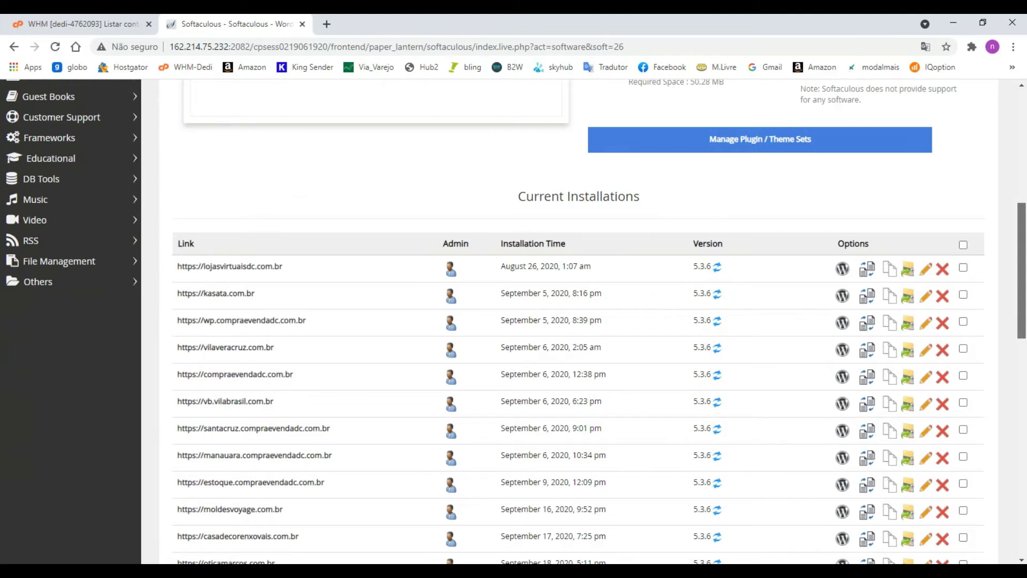
scroll(578, 321, "down", 2)
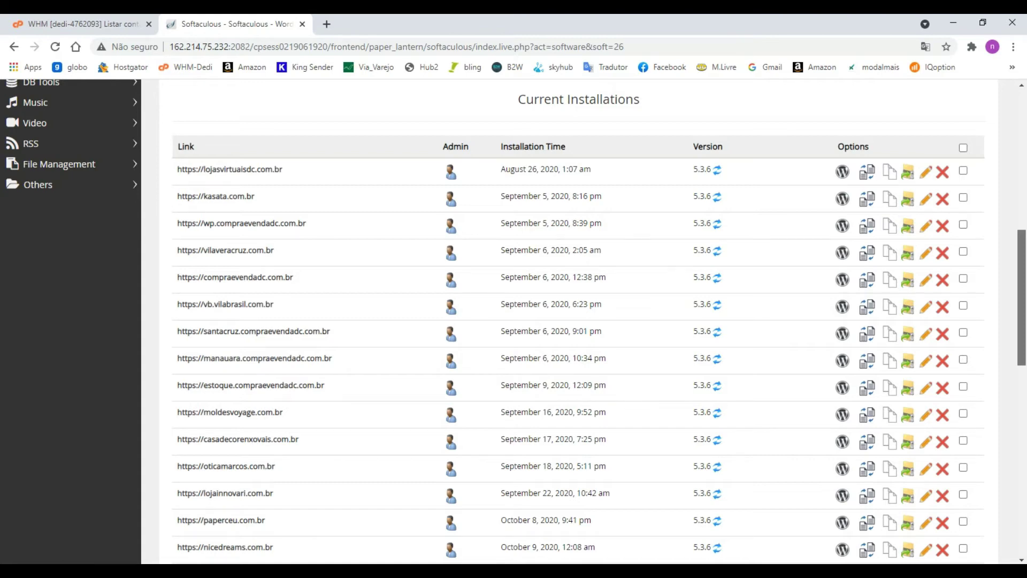
scroll(578, 321, "down", 1)
scroll(578, 321, "up", 2)
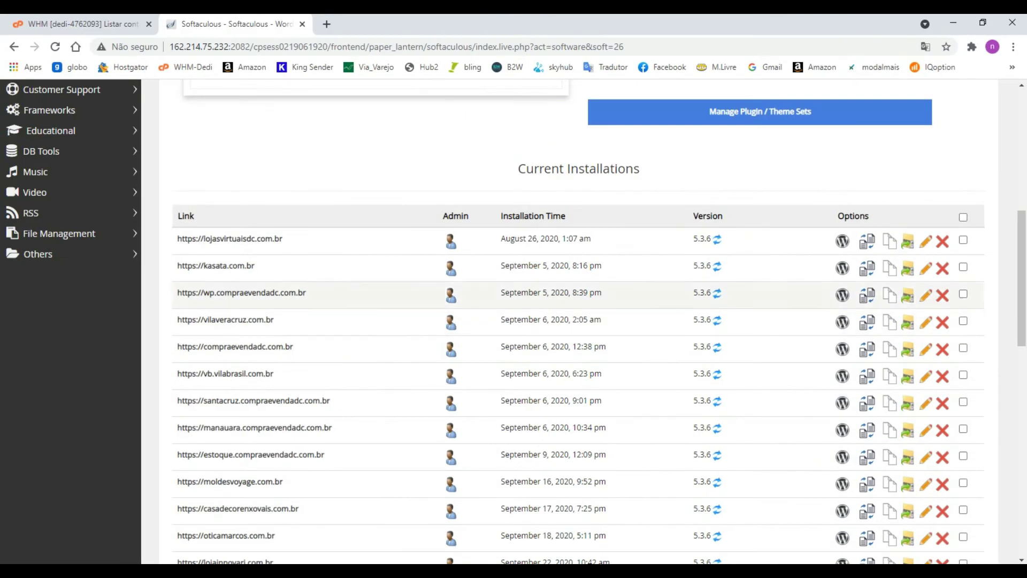
left_click(867, 322)
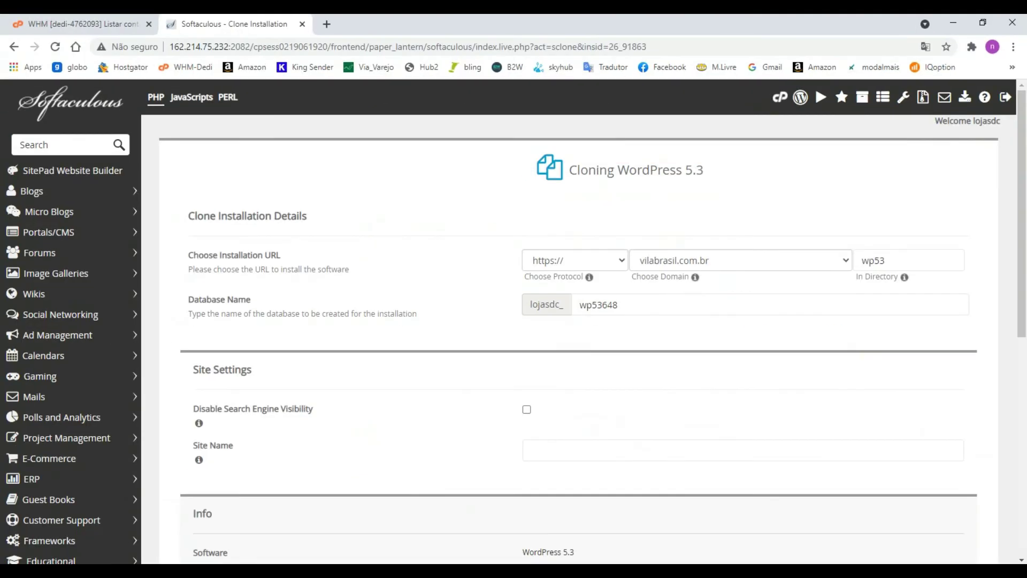
left_click(574, 260)
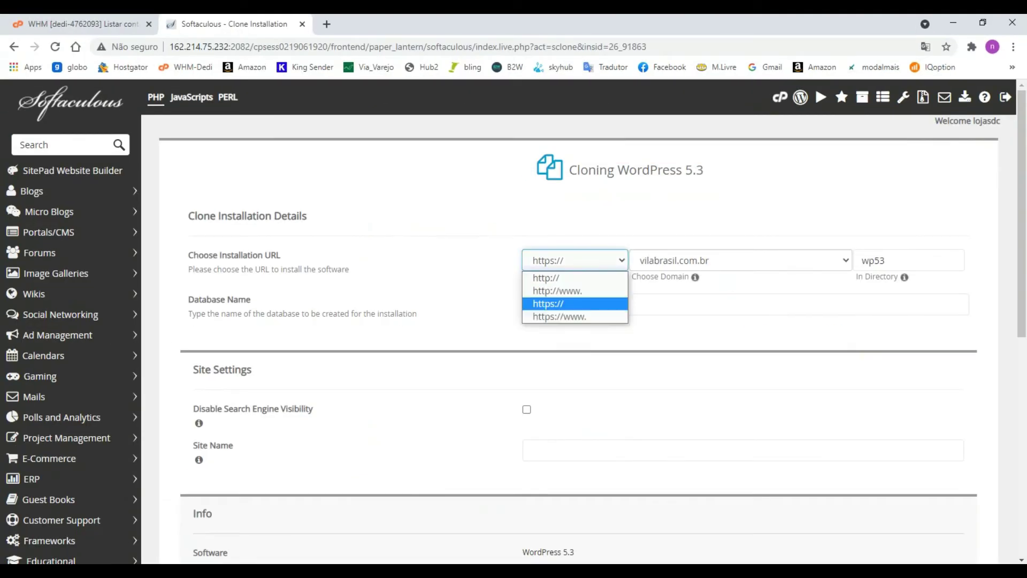
key("Return")
key("Tab")
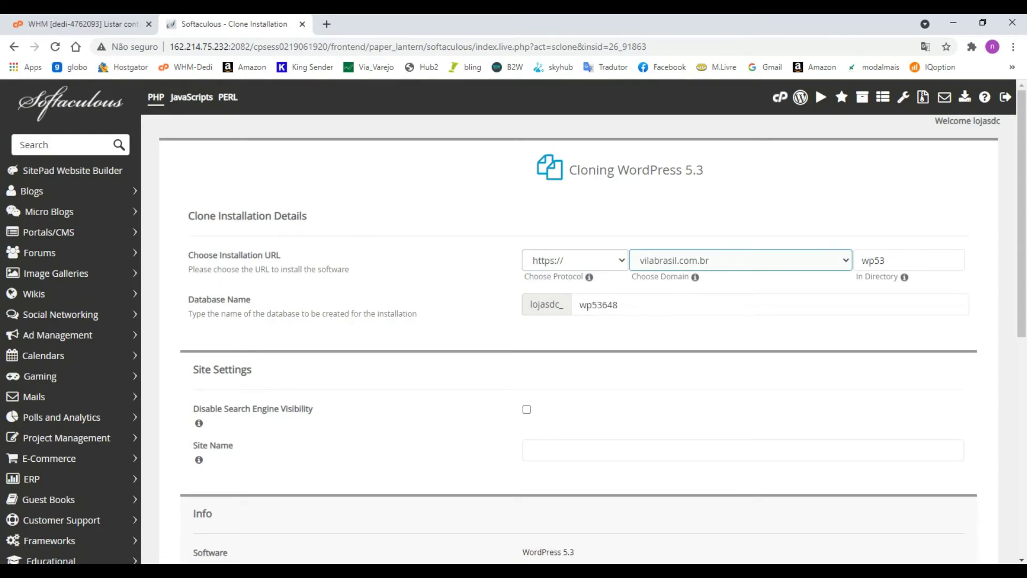
Choose dop.compraevendadc.com.br as the domain for the cloned installation.
key("alt+Down")
key("Down")
key("Down")
key("Down")
key("Down")
key("Down")
key("Down")
key("Down")
key("Down")
key("Down")
key("Down")
key("Down")
key("Down")
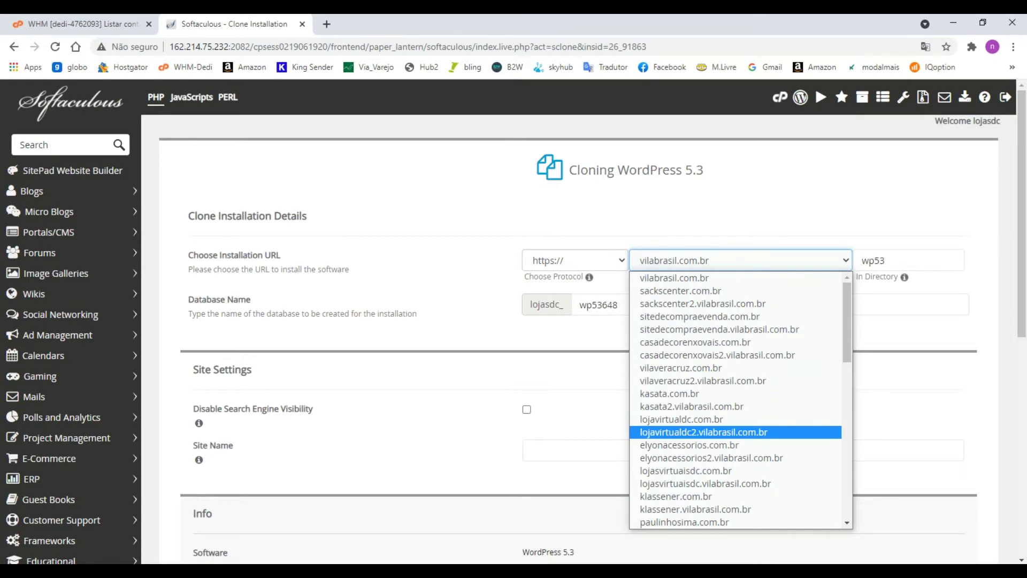
scroll(736, 400, "down", 3)
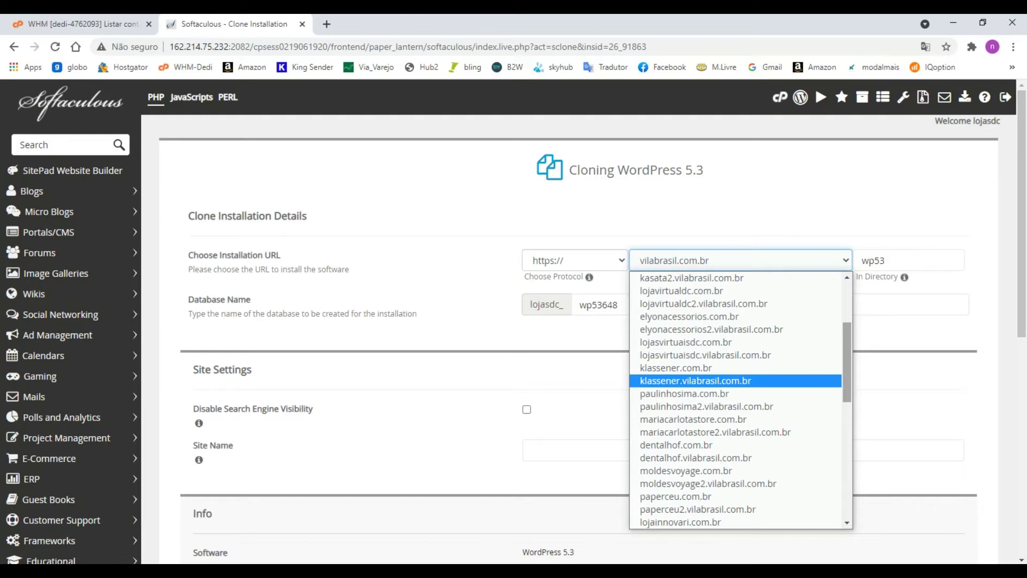
scroll(738, 398, "down", 4)
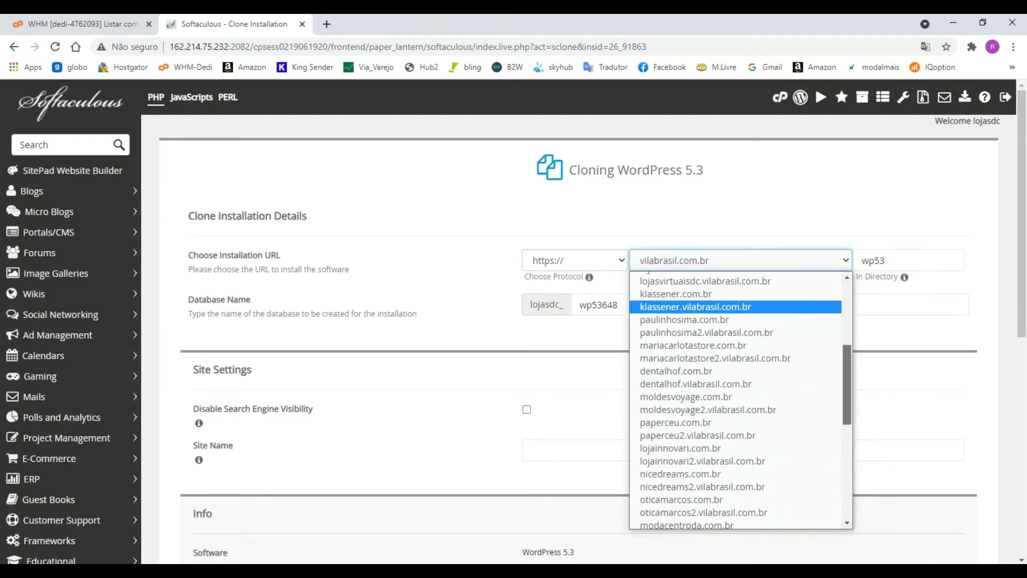
scroll(738, 398, "down", 2)
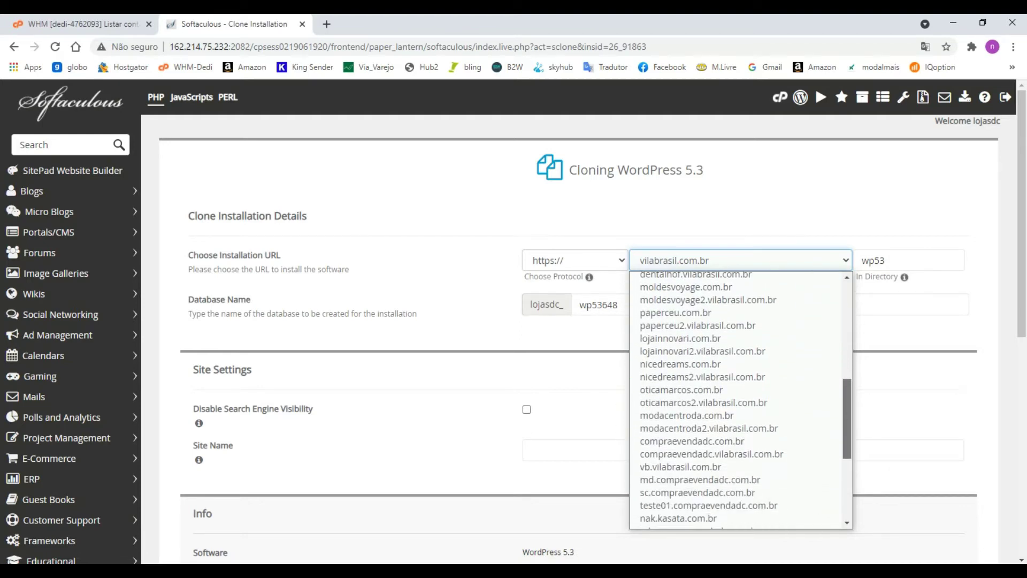
scroll(738, 398, "down", 2)
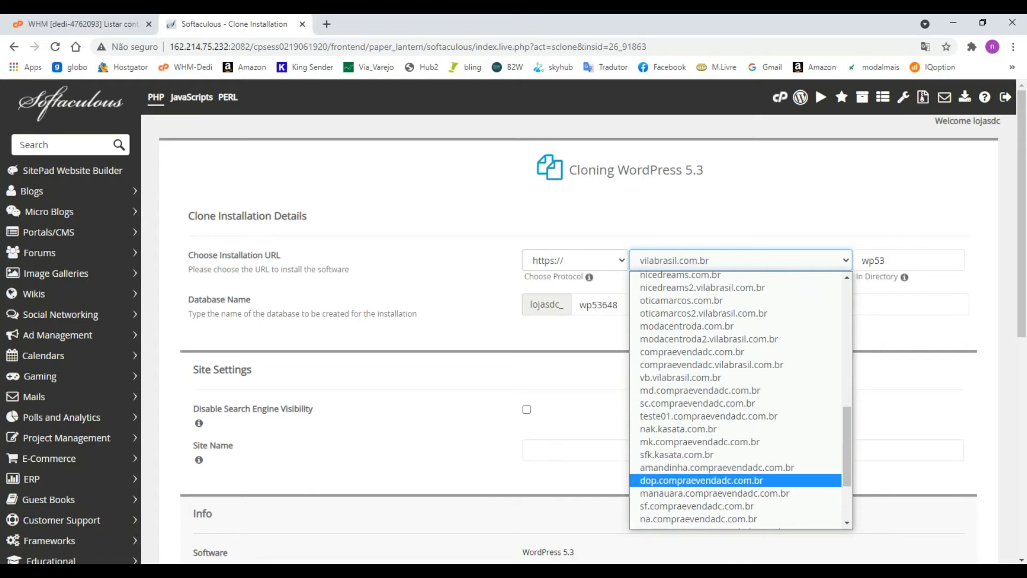
left_click(733, 480)
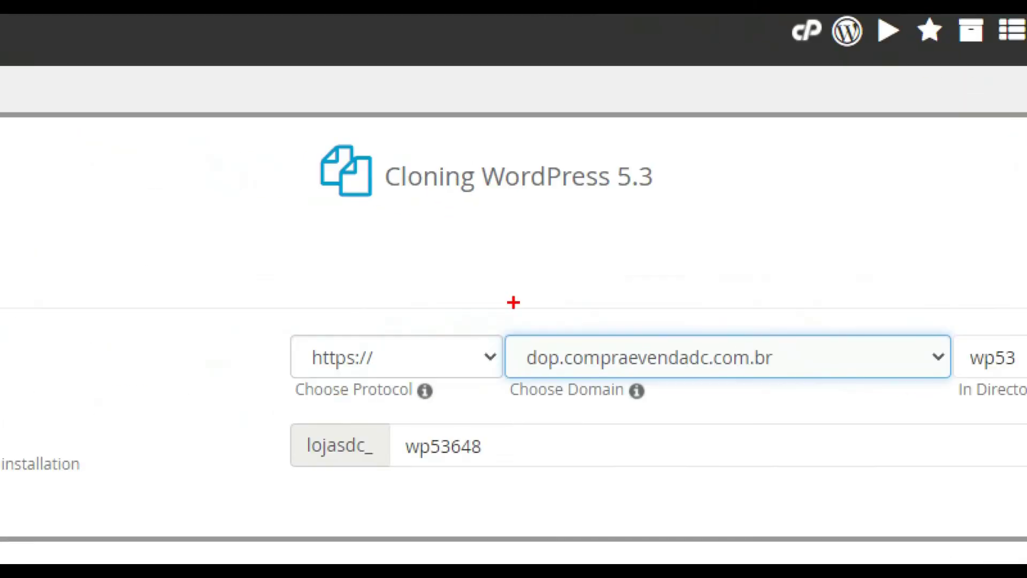
Clear the installation directory so the clone goes into the root of the chosen subdomain.
mouse_move(496, 332)
left_mouse_down()
mouse_move(727, 381)
mouse_move(795, 379)
left_mouse_up()
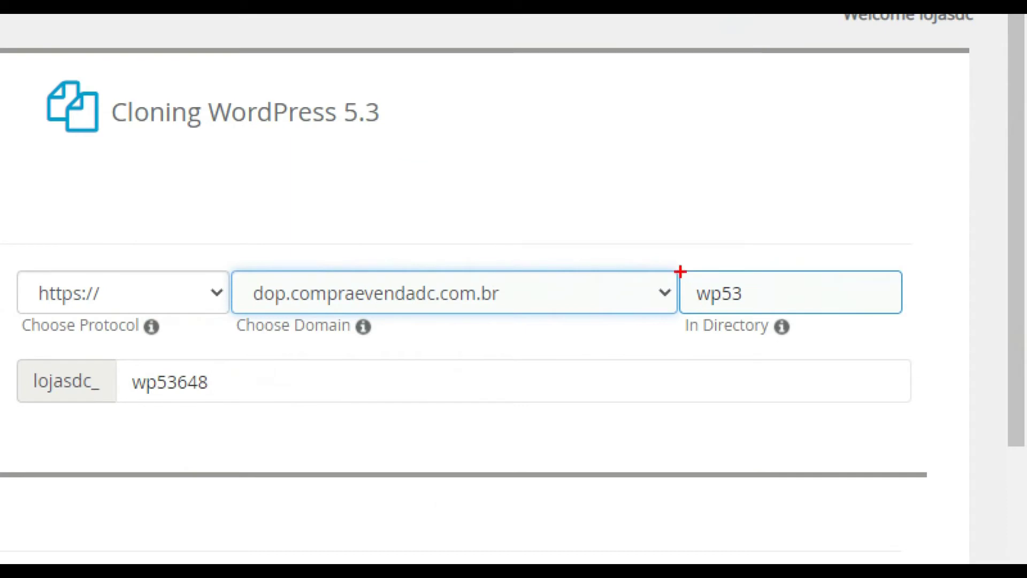
left_click_drag(854, 250, 874, 266)
left_click_drag(721, 304, 757, 309)
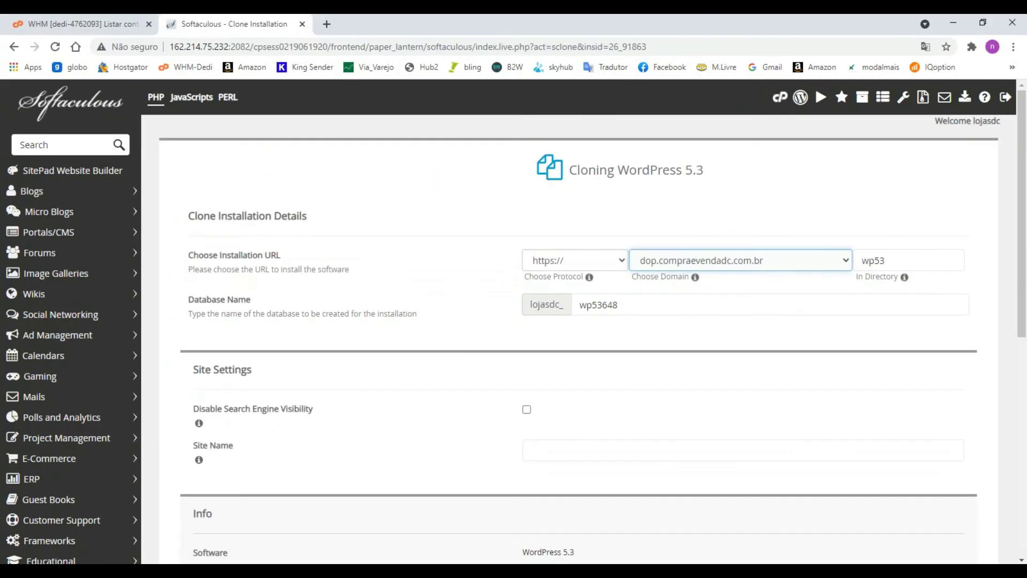
left_click_drag(886, 260, 861, 260)
key("BackSpace")
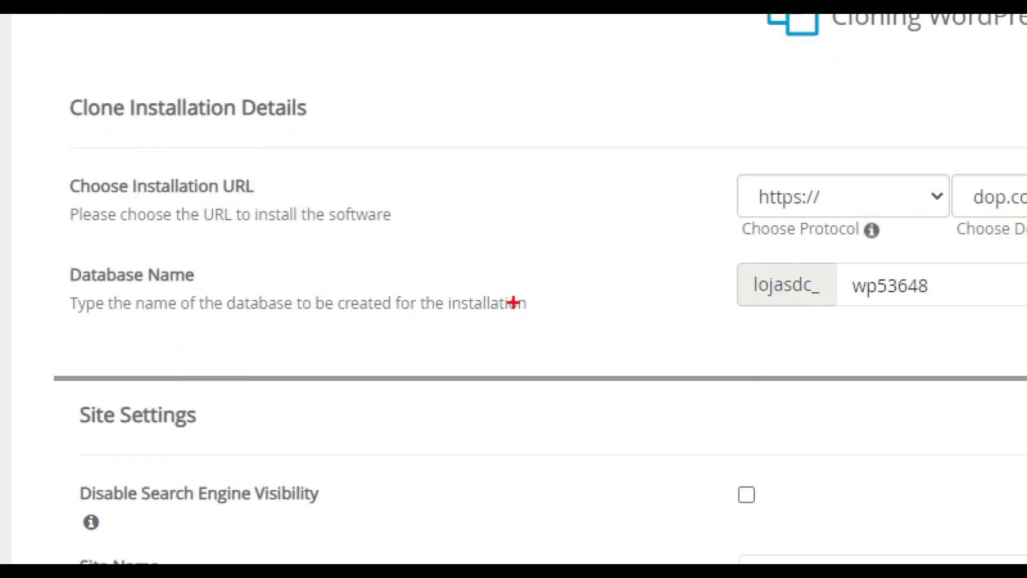
Set the clone's database name to dopcomp, after the lojasdc_ prefix.
mouse_move(43, 251)
left_mouse_down()
mouse_move(199, 302)
mouse_move(242, 293)
left_mouse_up()
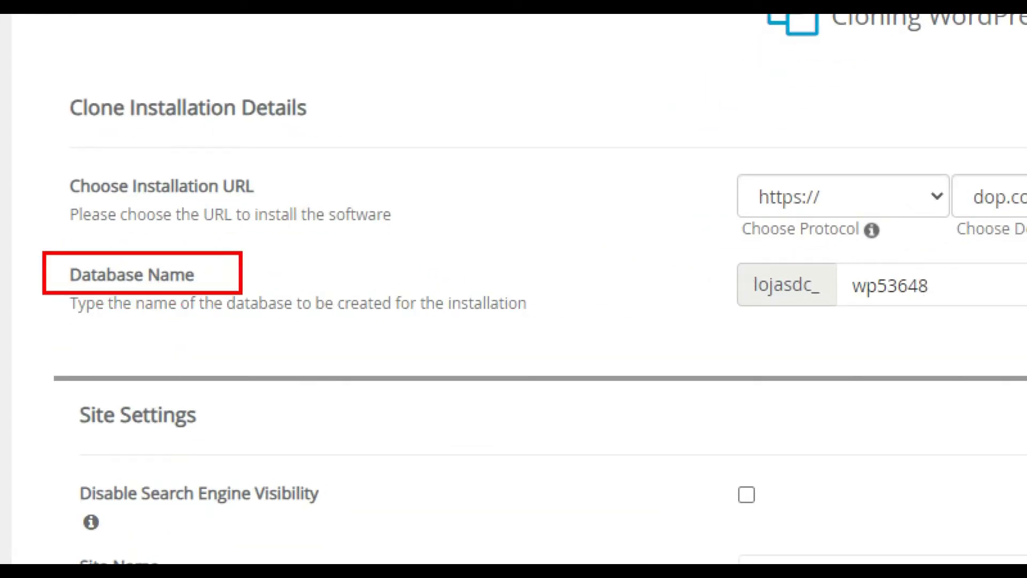
mouse_move(728, 246)
left_mouse_down()
mouse_move(734, 281)
mouse_move(960, 325)
left_mouse_up()
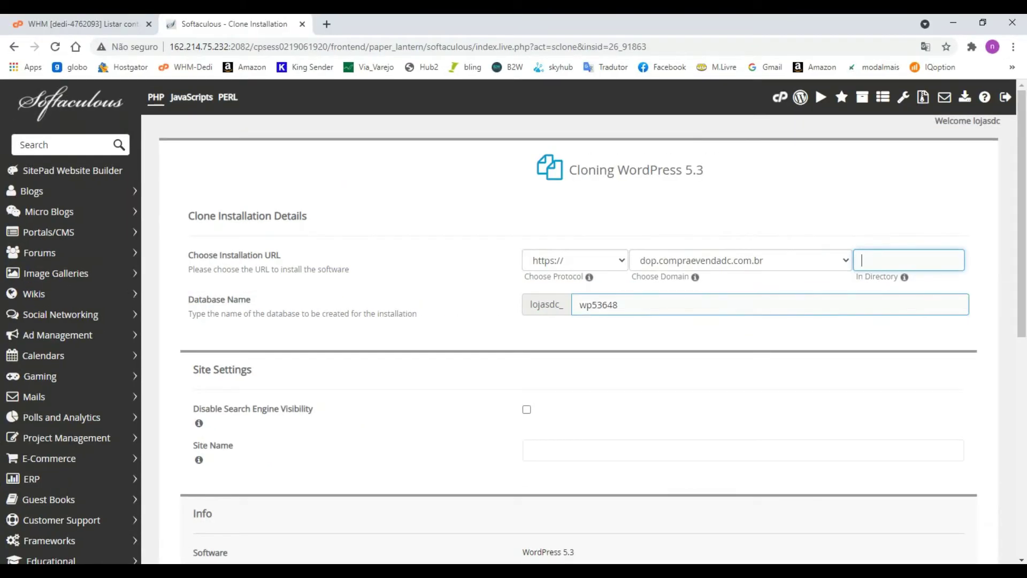
left_click_drag(619, 304, 579, 305)
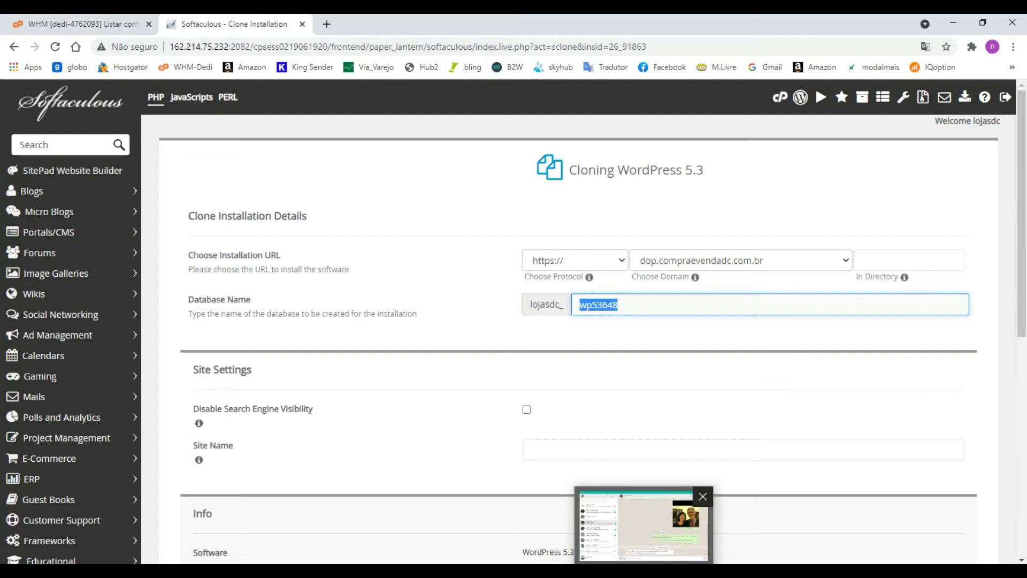
type("dopcompr")
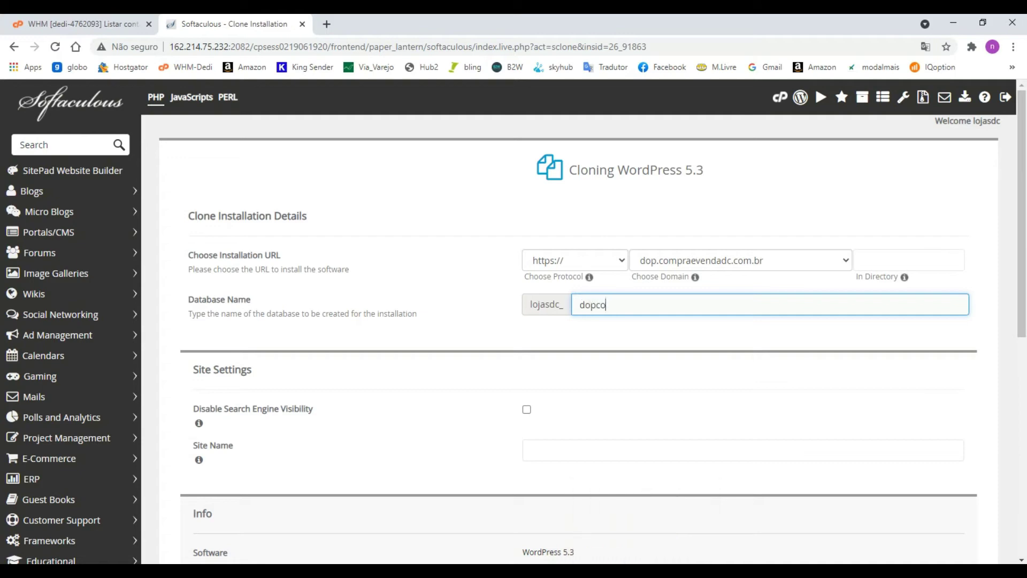
type("a")
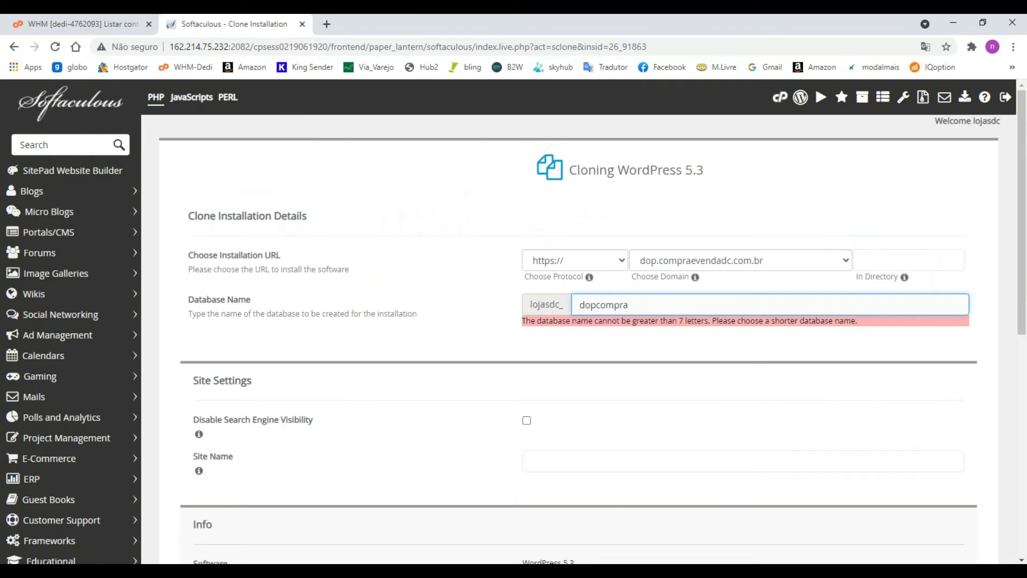
left_click(579, 305)
key("Delete")
key("Tab")
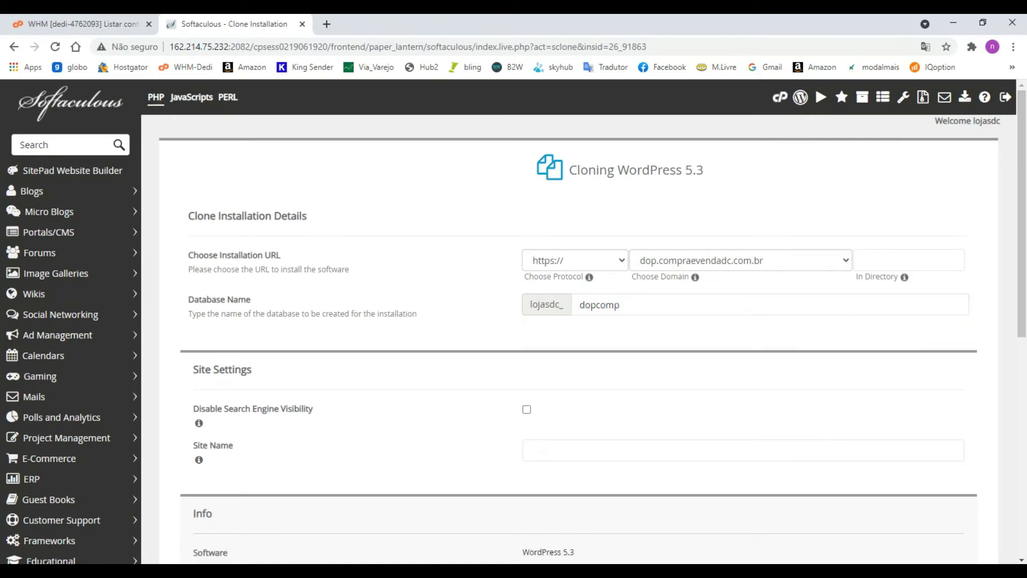
Set the site name of the cloned installation to DOP Distribuidora.
scroll(583, 321, "down", 3)
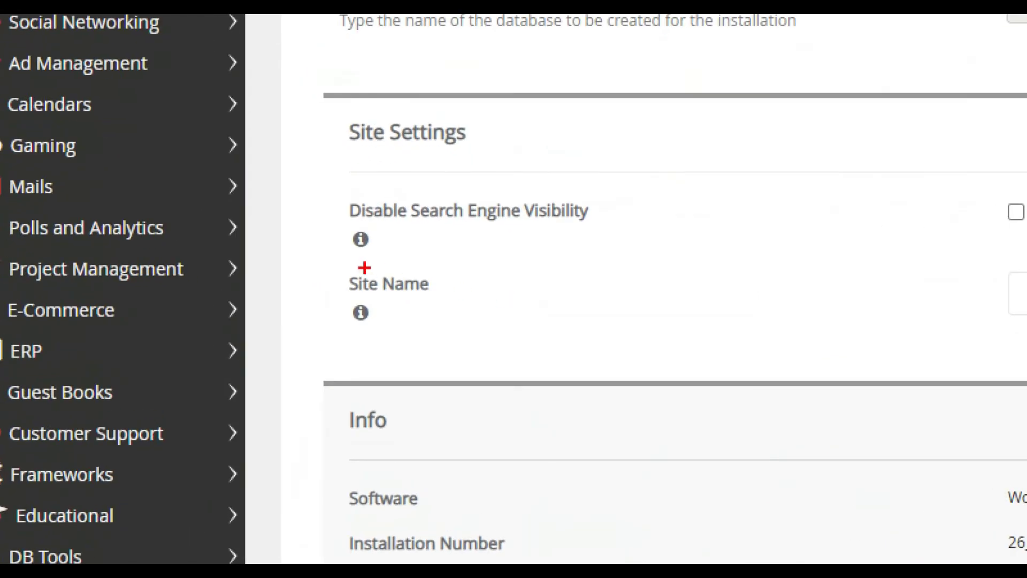
mouse_move(328, 262)
left_mouse_down()
mouse_move(474, 323)
mouse_move(505, 301)
left_mouse_up()
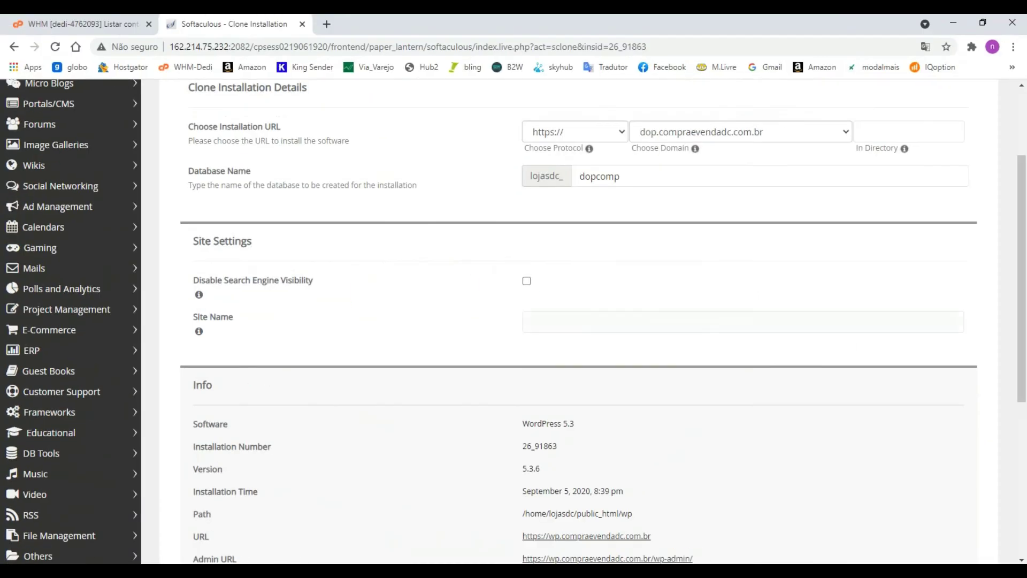
left_click(743, 322)
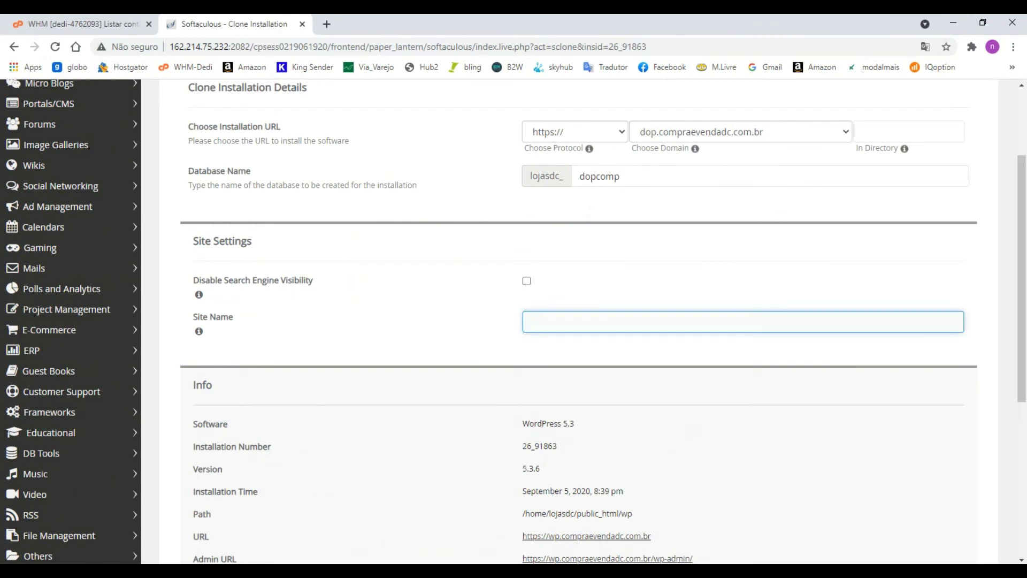
type("DOP Doist")
key("BackSpace")
key("BackSpace")
key("BackSpace")
type("istribuidora")
scroll(577, 321, "up", 1)
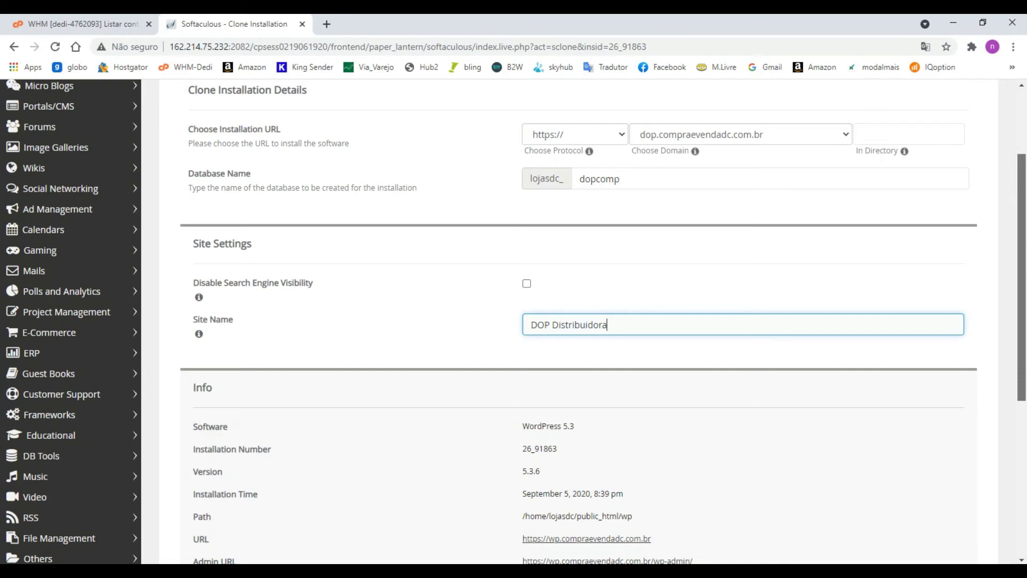
Run the clone of the WordPress installation and check the site and administrative URLs on the result page.
scroll(578, 321, "down", 6)
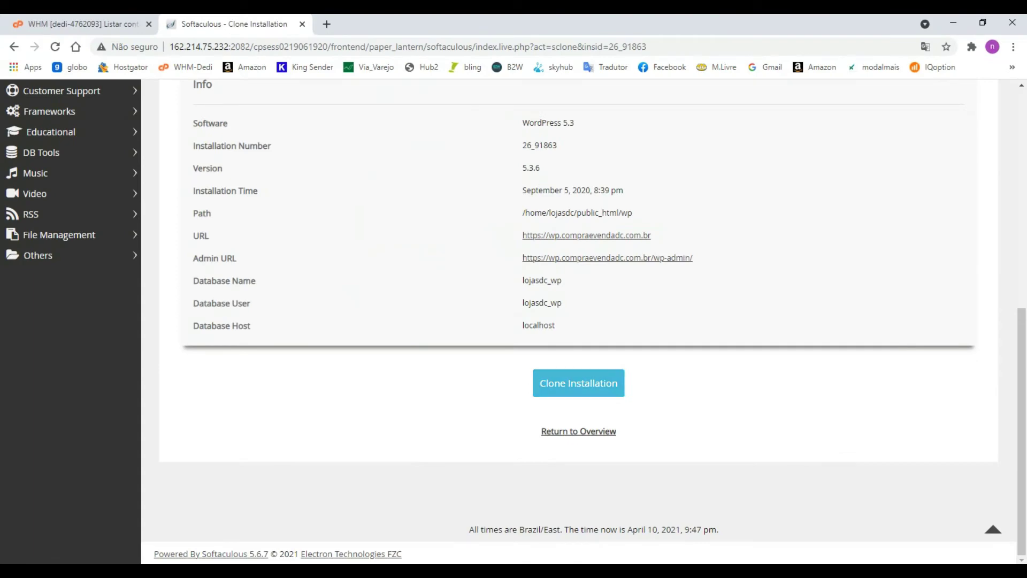
left_click(578, 383)
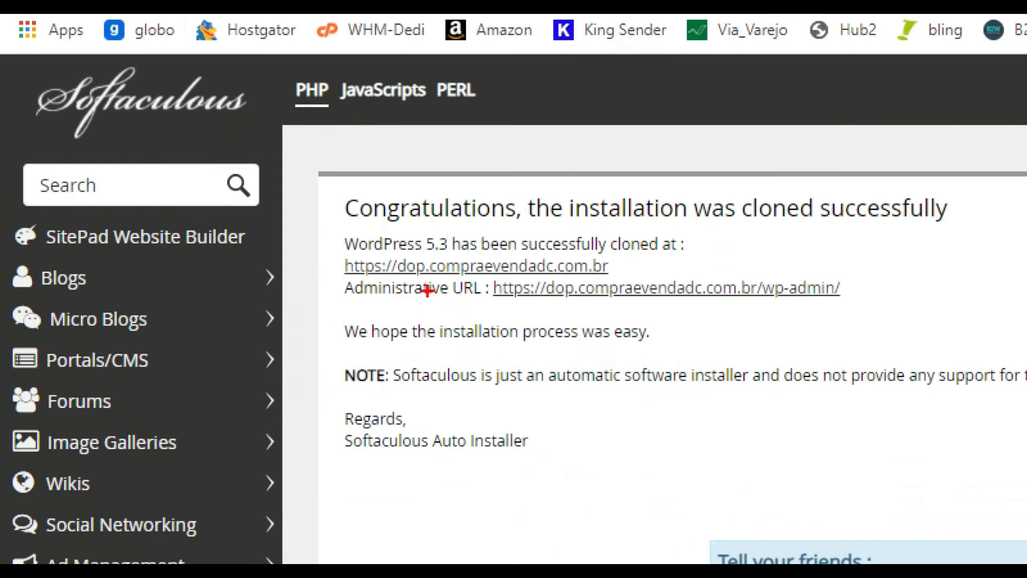
mouse_move(316, 247)
left_mouse_down()
mouse_move(436, 286)
mouse_move(658, 282)
left_mouse_up()
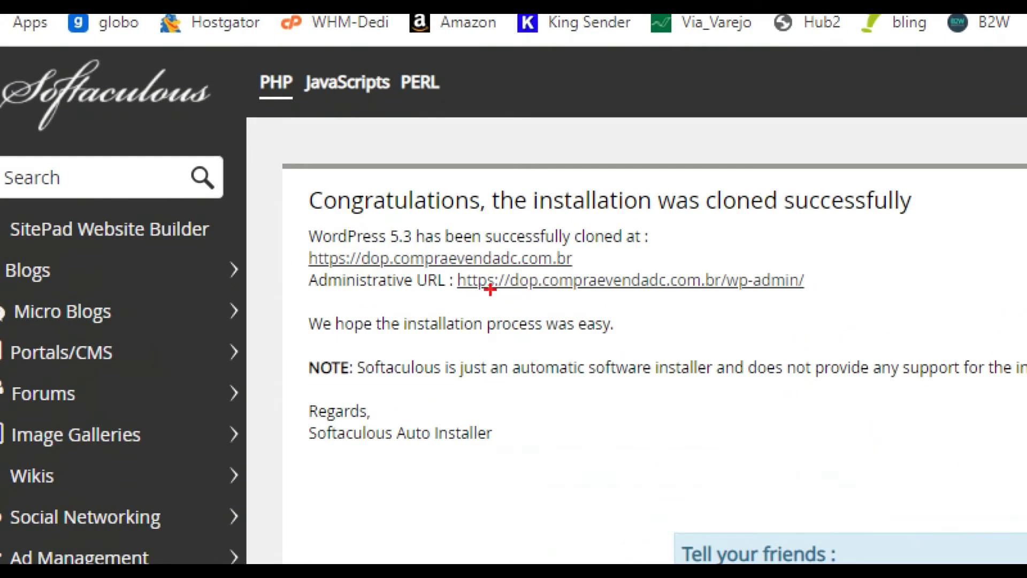
mouse_move(452, 270)
left_mouse_down()
mouse_move(465, 284)
mouse_move(581, 284)
mouse_move(667, 302)
mouse_move(828, 299)
left_mouse_up()
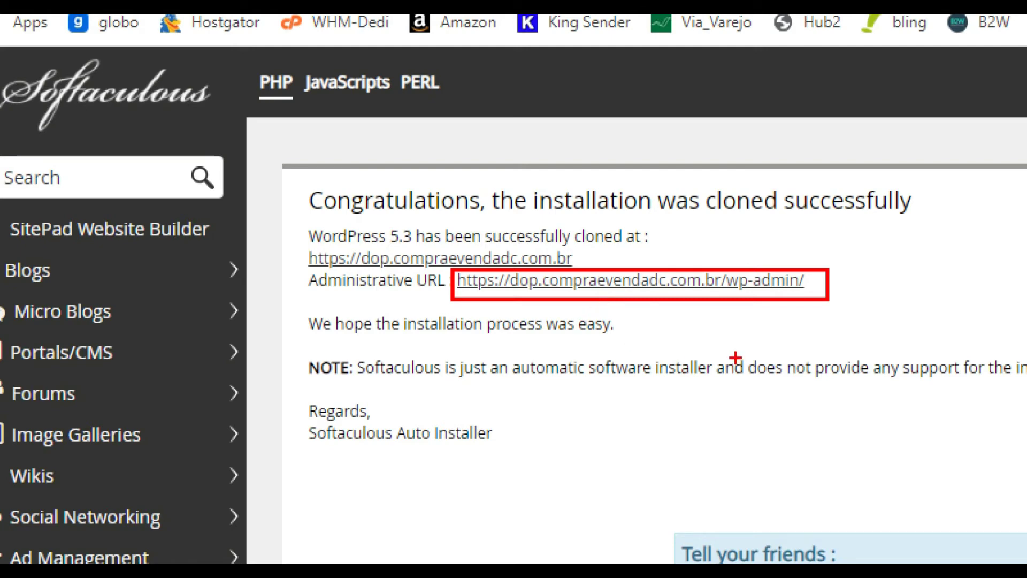
left_click_drag(723, 255, 725, 319)
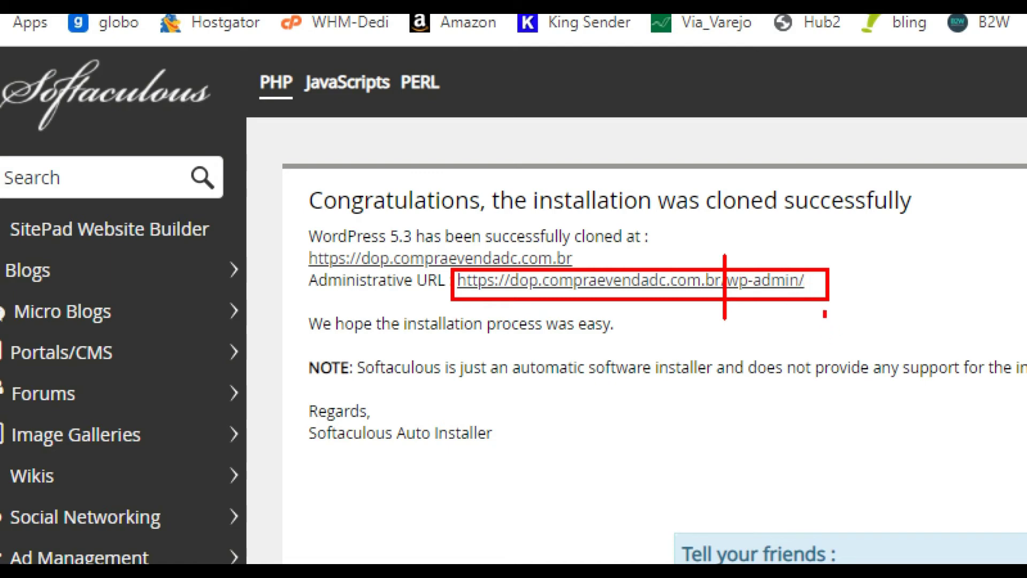
mouse_move(826, 320)
left_mouse_down()
mouse_move(735, 246)
mouse_move(713, 246)
mouse_move(725, 239)
left_mouse_up()
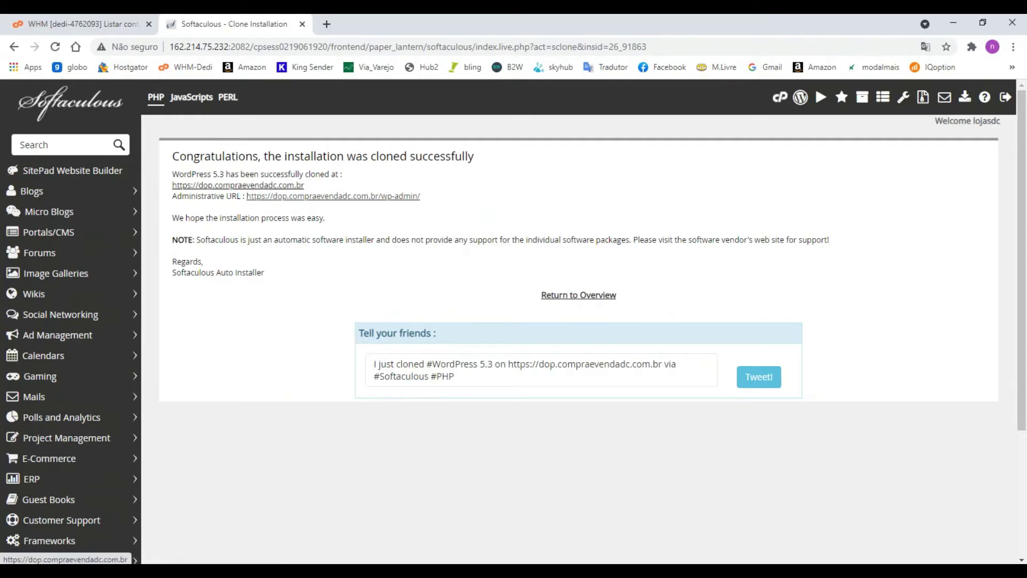
Open the cloned site at dop.compraevendadc.com.br, look through its home page from header to footer, and close it.
left_click(239, 185)
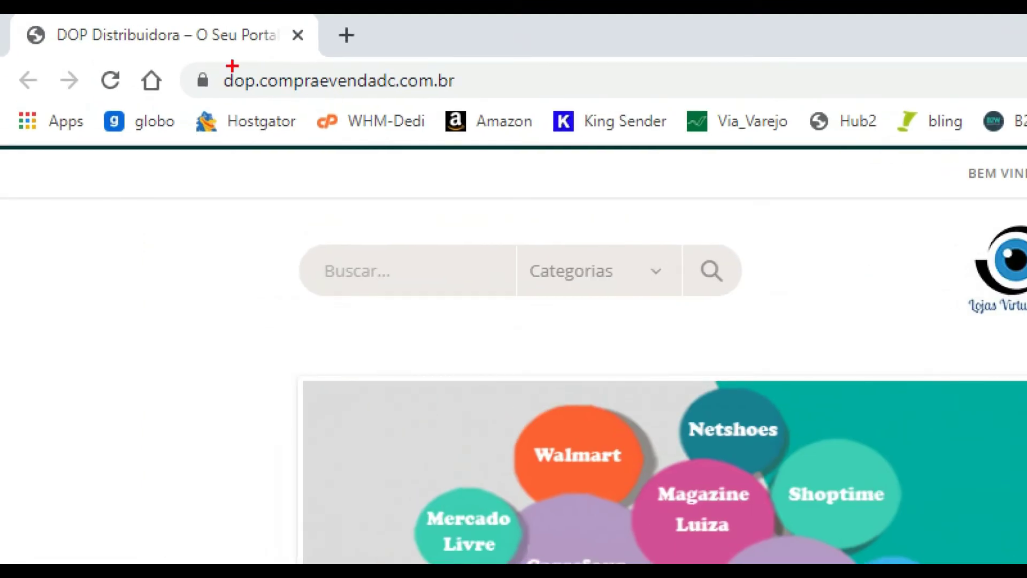
mouse_move(217, 60)
left_mouse_down()
mouse_move(249, 92)
mouse_move(474, 107)
left_mouse_up()
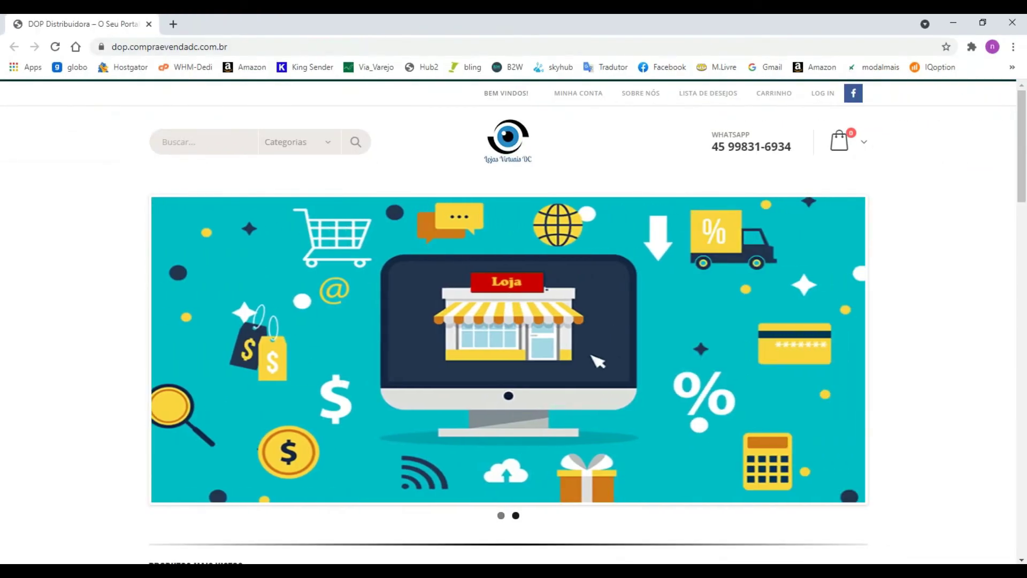
scroll(513, 321, "down", 20)
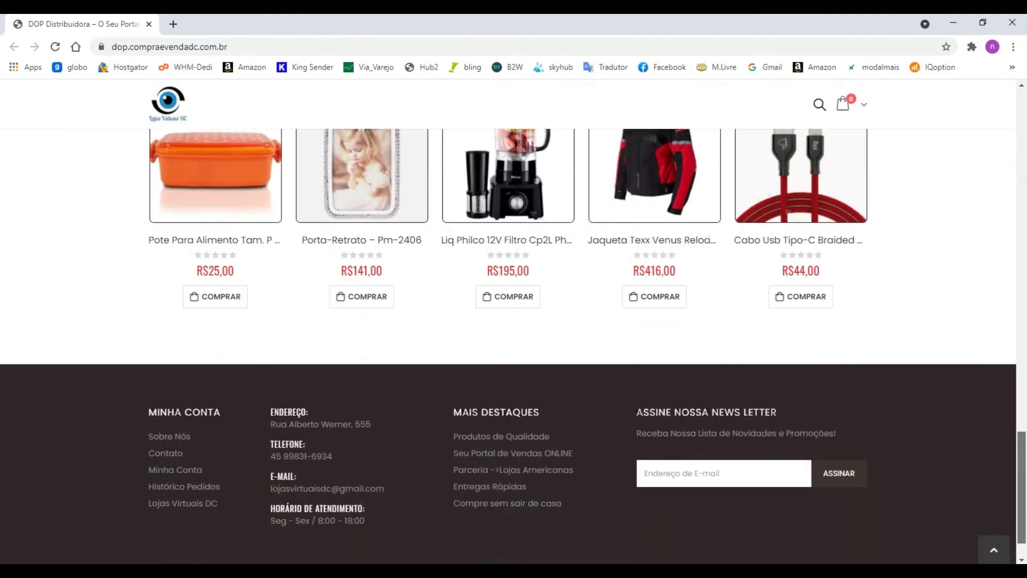
scroll(514, 321, "up", 20)
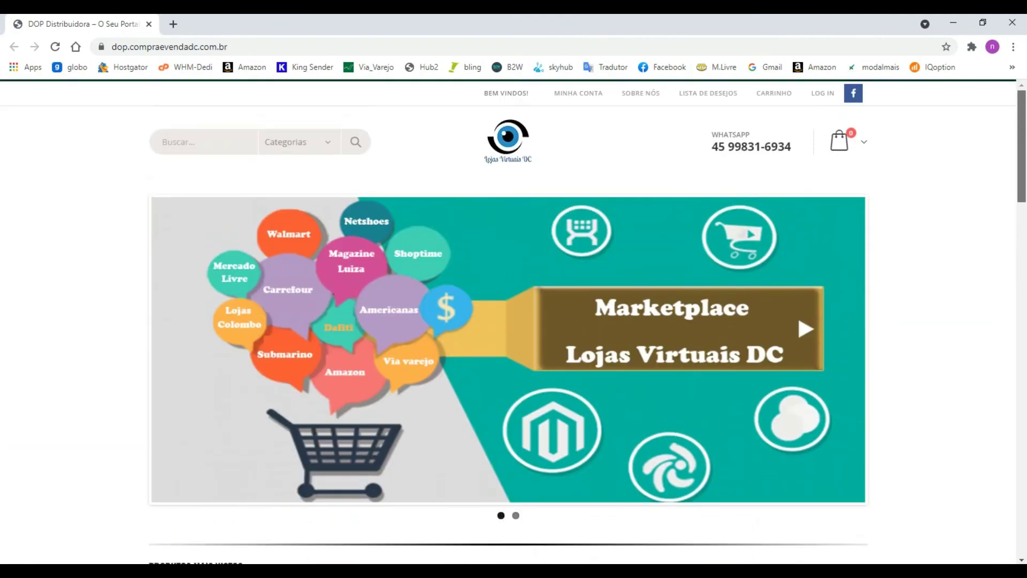
key("ctrl+w")
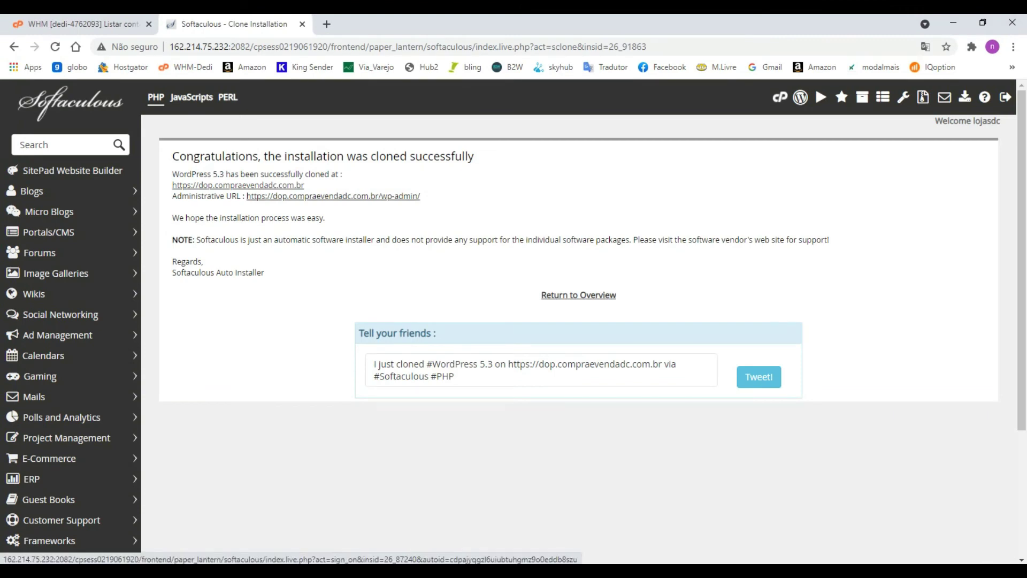
Open the cloned site's WordPress admin at dop.compraevendadc.com.br/wp-admin, look over its dashboard and address, and close it.
left_click(333, 195)
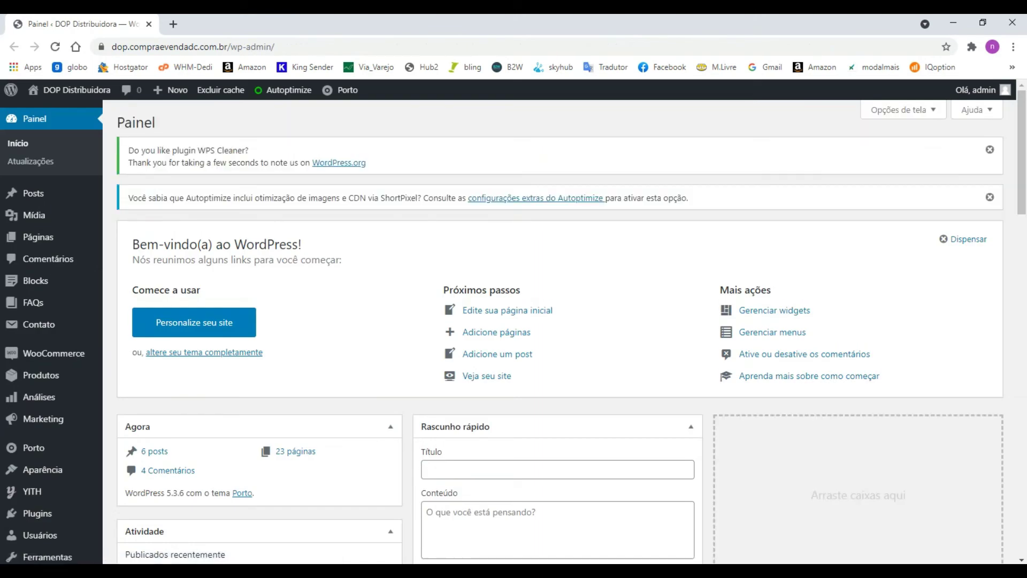
scroll(564, 332, "down", 15)
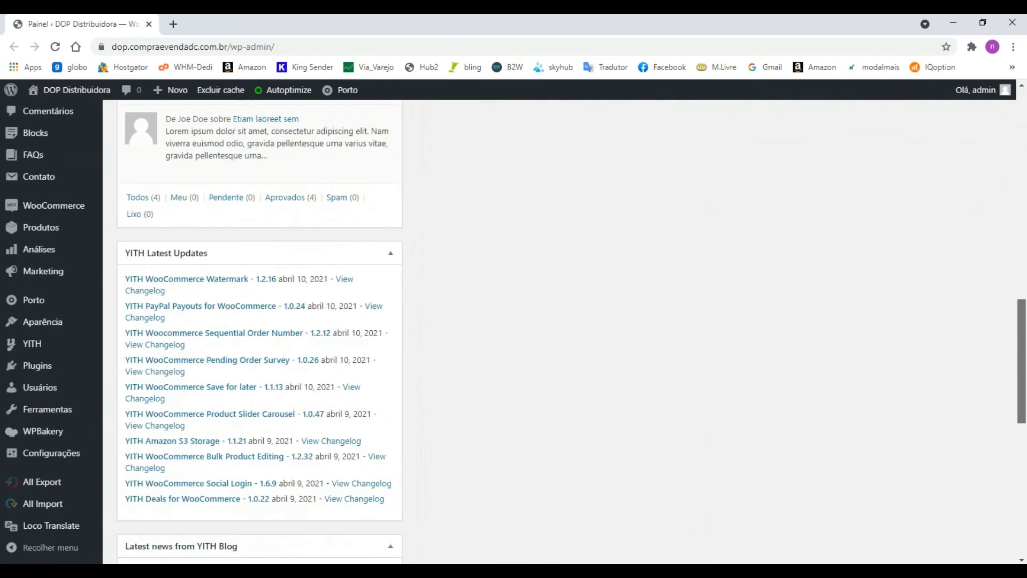
scroll(564, 331, "up", 15)
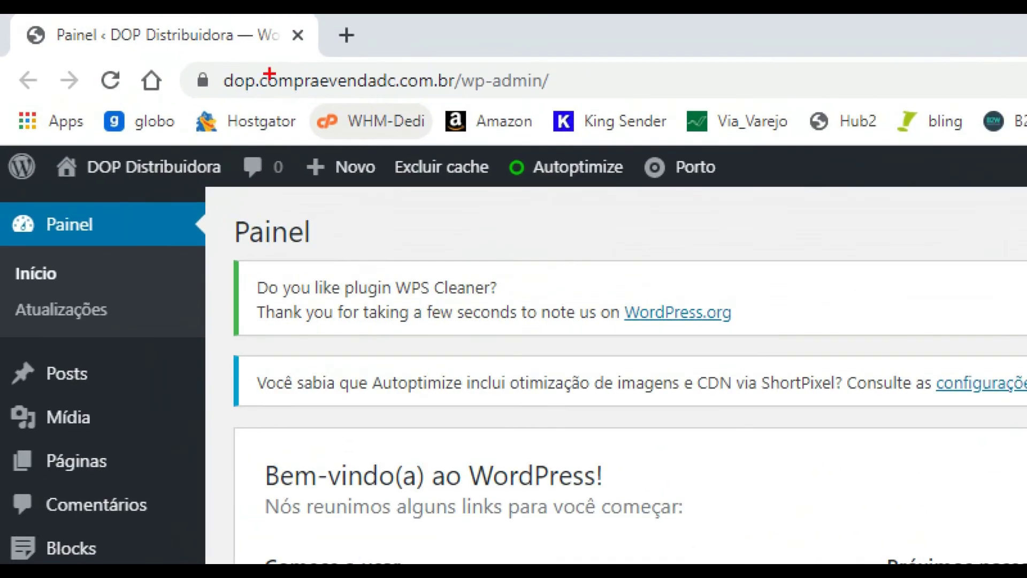
mouse_move(214, 61)
left_mouse_down()
mouse_move(254, 91)
mouse_move(602, 105)
left_mouse_up()
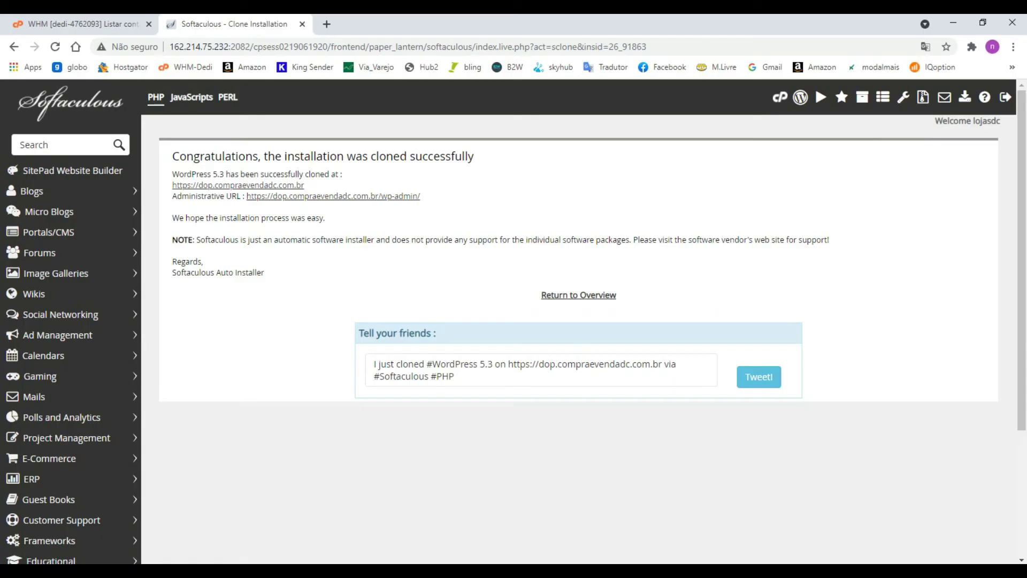
Open registro.br in a new browser window and go to the account's domain panel.
mouse_move(322, 571)
key("ctrl+n")
key("ctrl+l")
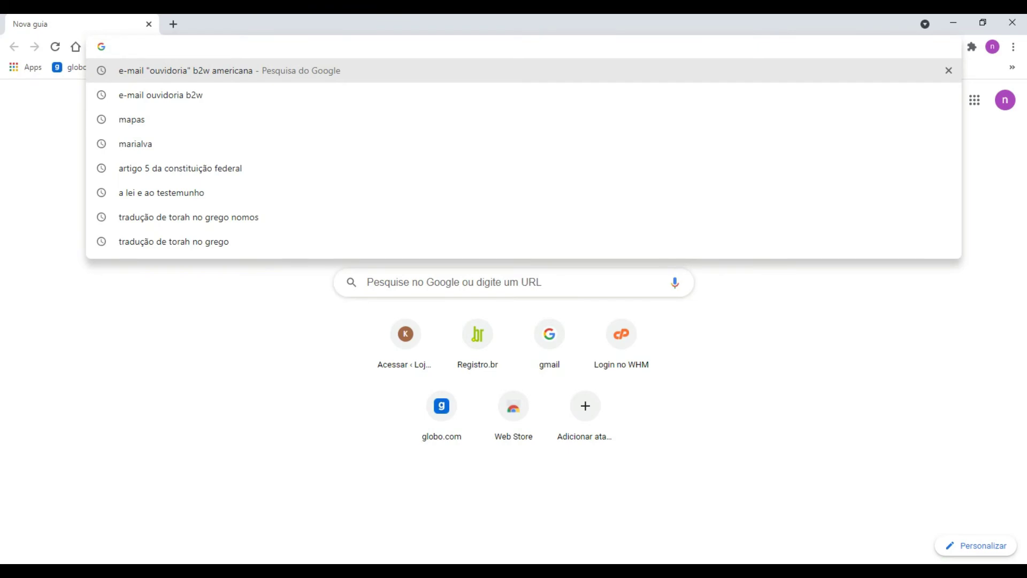
type("registro.br")
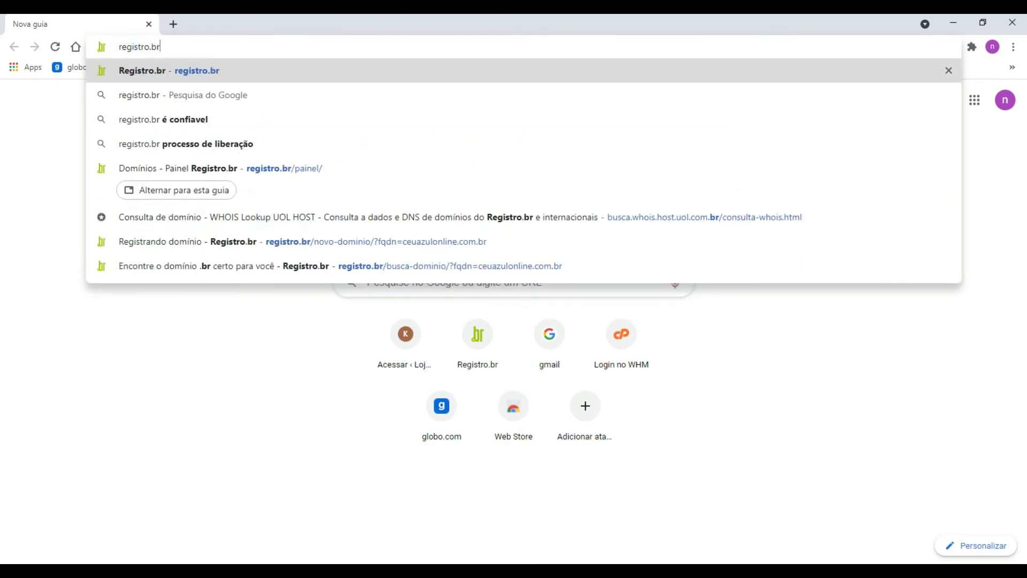
key("Return")
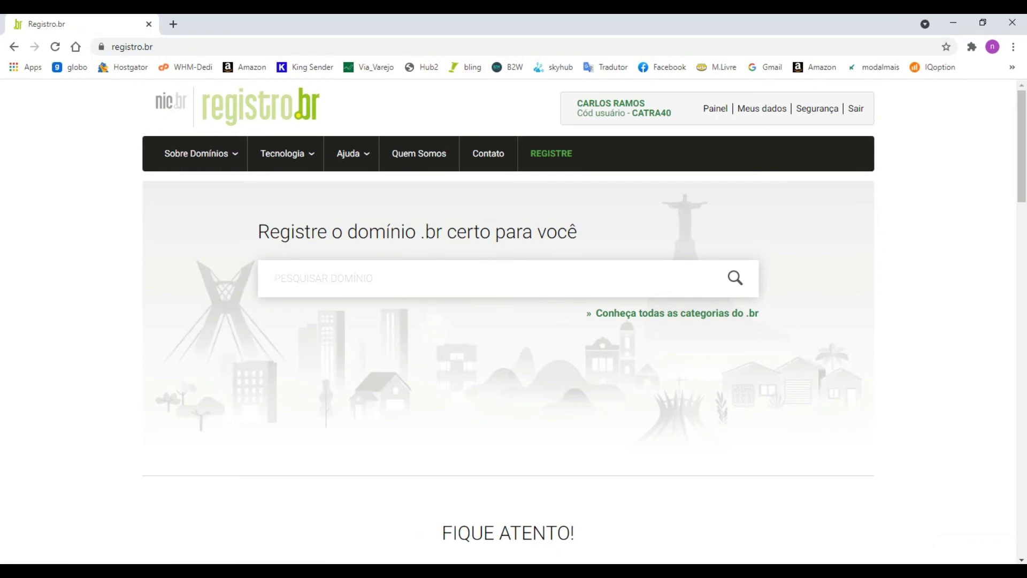
left_click(716, 109)
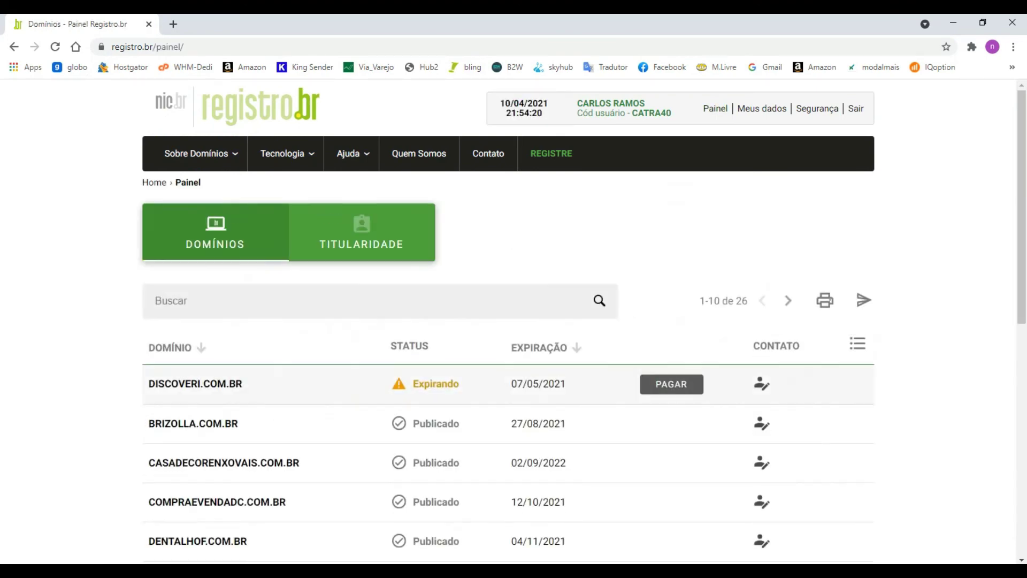
Open the administration page of the domain compraevendadc.com.br and examine the DNS servers set in its DNS section.
scroll(508, 406, "down", 1)
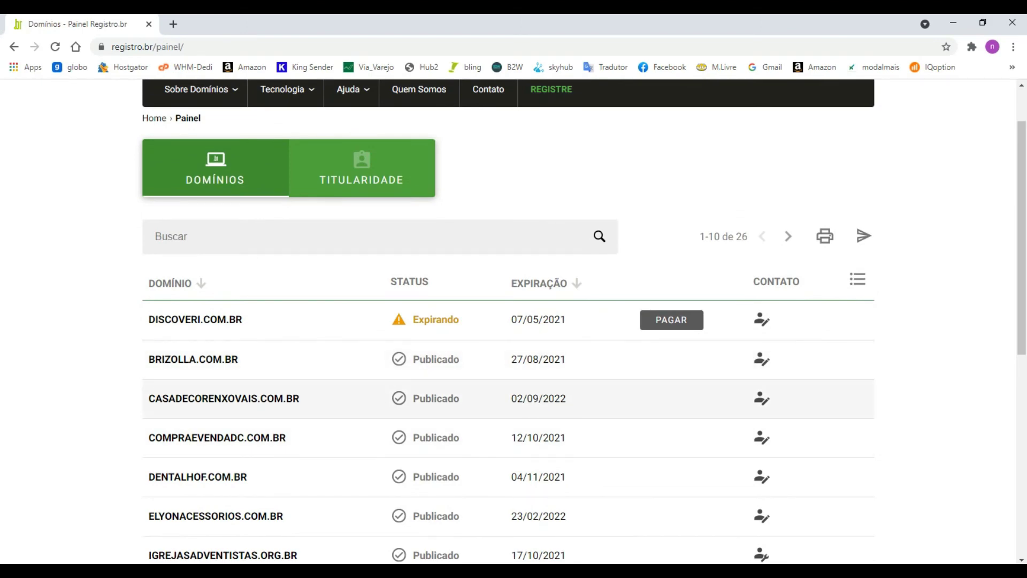
scroll(214, 380, "down", 1)
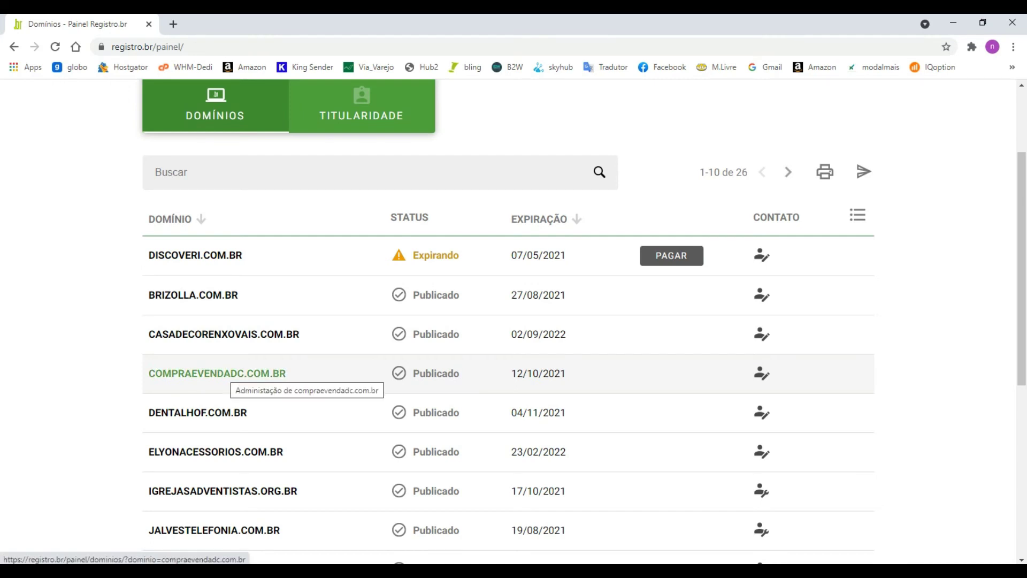
left_click(231, 374)
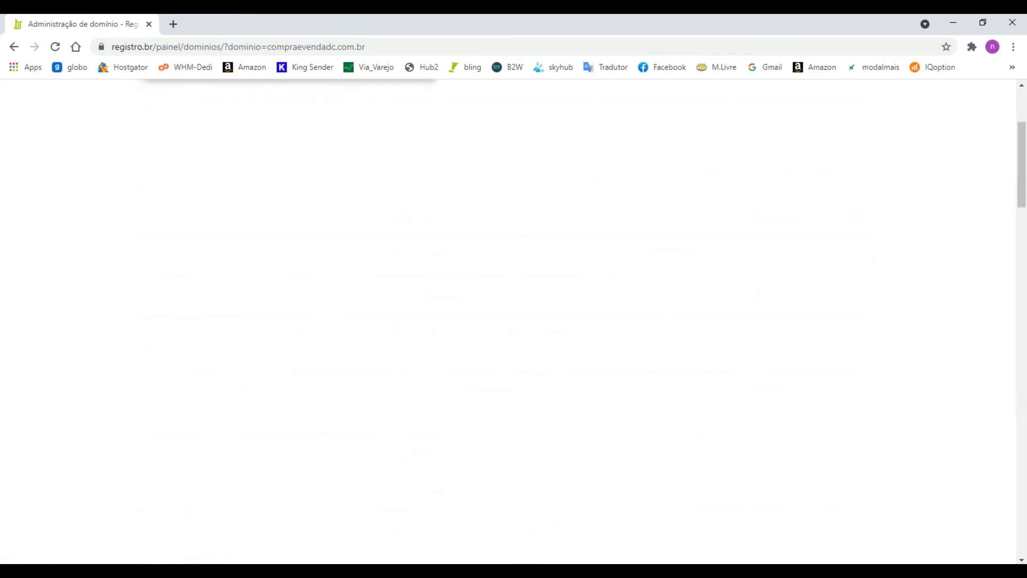
scroll(508, 321, "up", 2)
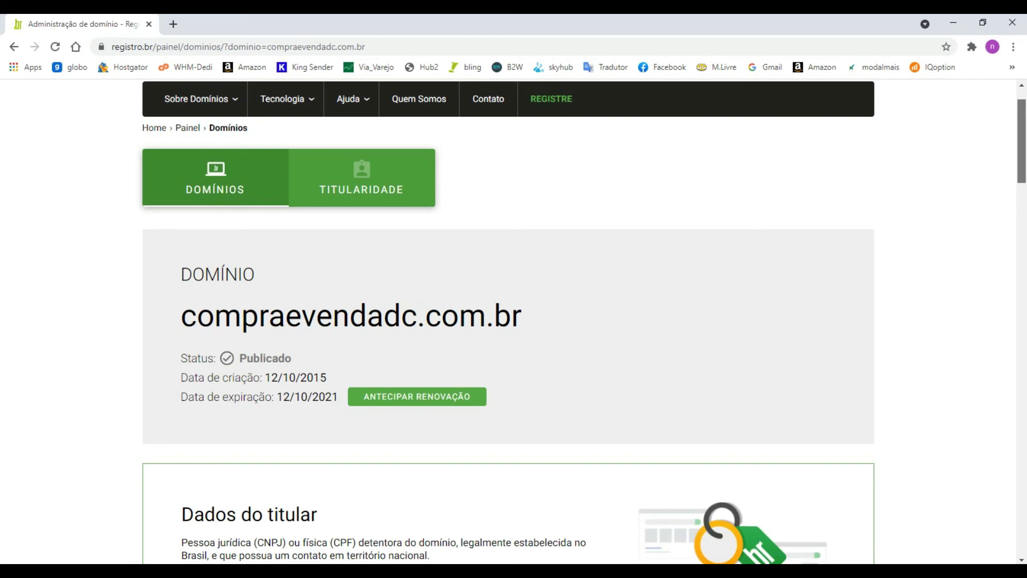
scroll(513, 321, "down", 8)
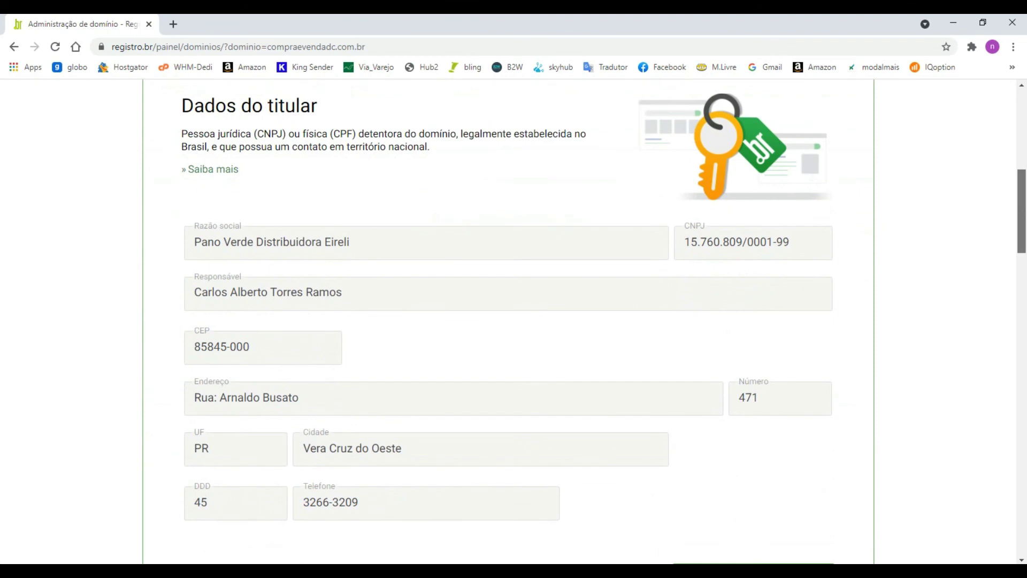
scroll(513, 321, "down", 11)
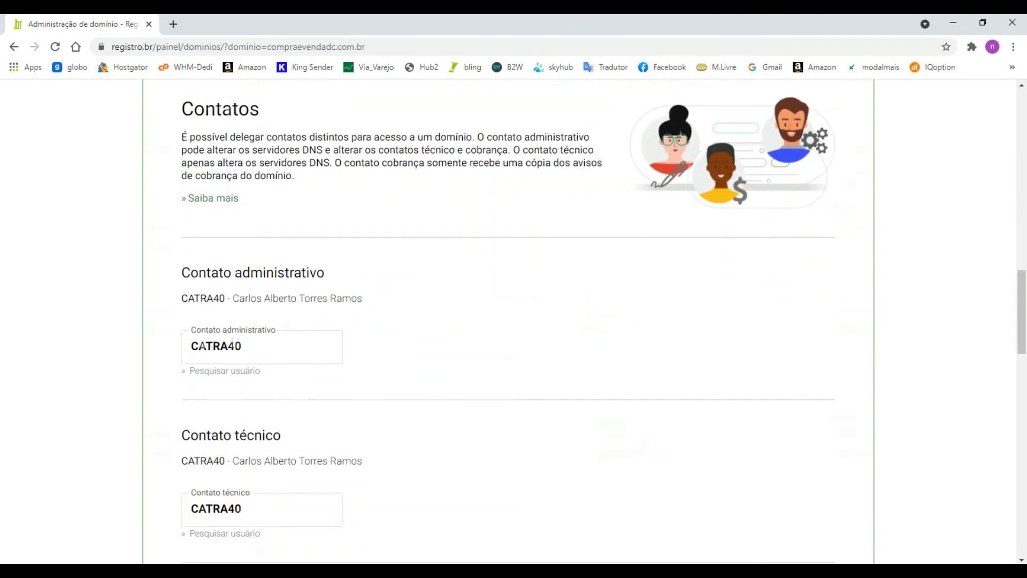
scroll(514, 321, "down", 11)
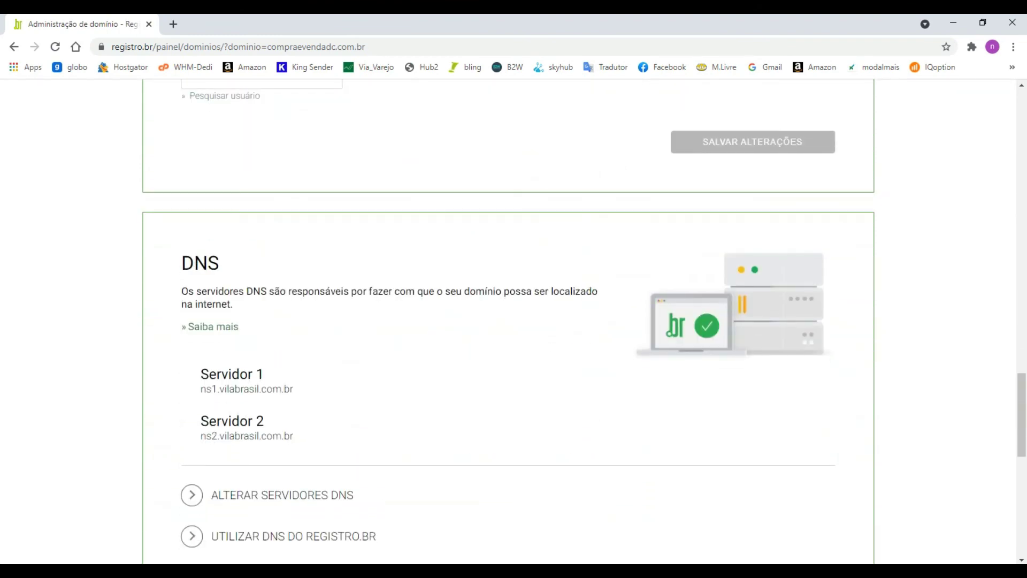
left_click_drag(166, 239, 176, 269)
left_click_drag(352, 221, 459, 243)
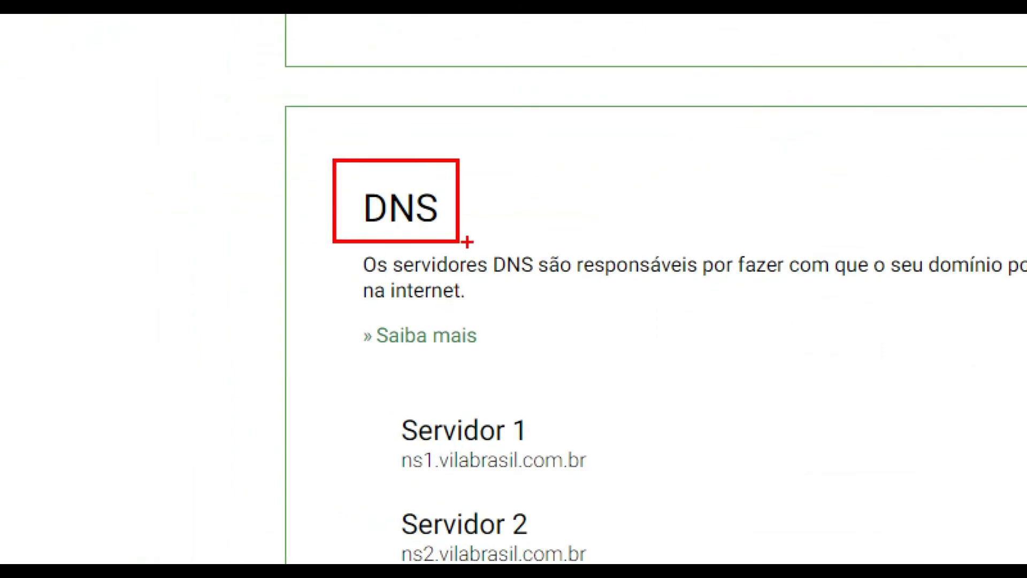
mouse_move(353, 242)
left_mouse_down()
mouse_move(367, 267)
mouse_move(548, 279)
mouse_move(539, 284)
left_mouse_up()
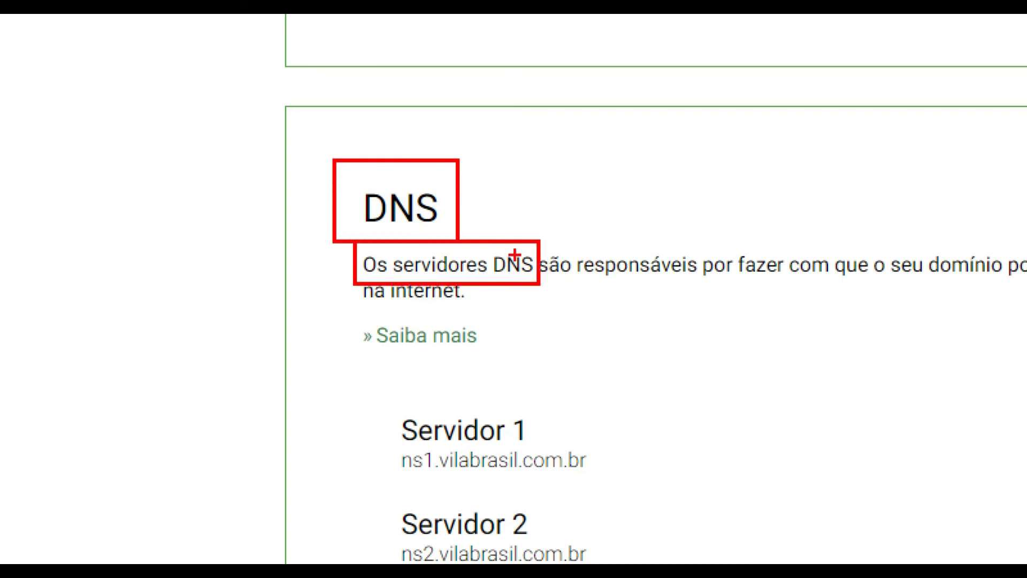